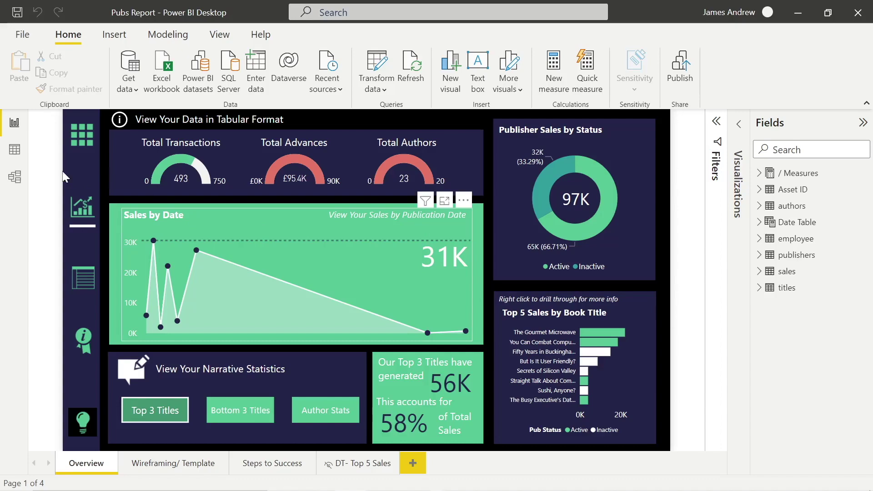
Step: In the data view, add a calculated column to the Asset ID table and name it Left
{"action": "left_click", "coordinate": [15, 154]}
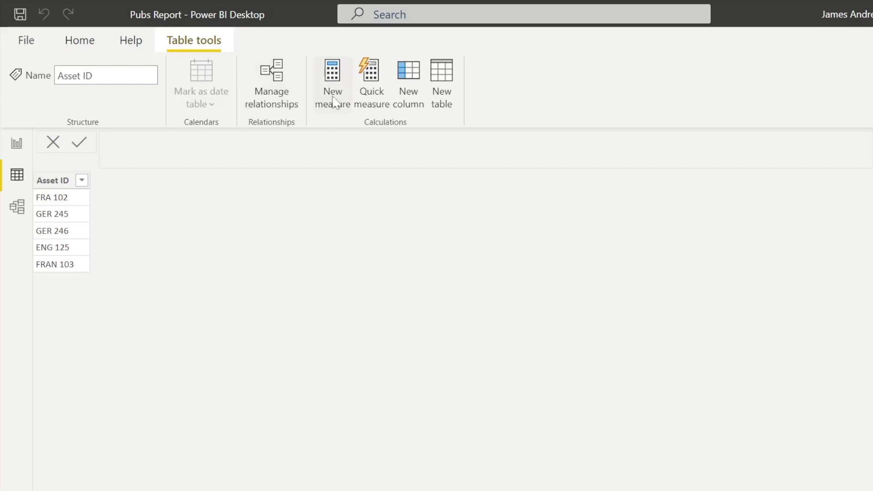
{"action": "left_click", "coordinate": [410, 93]}
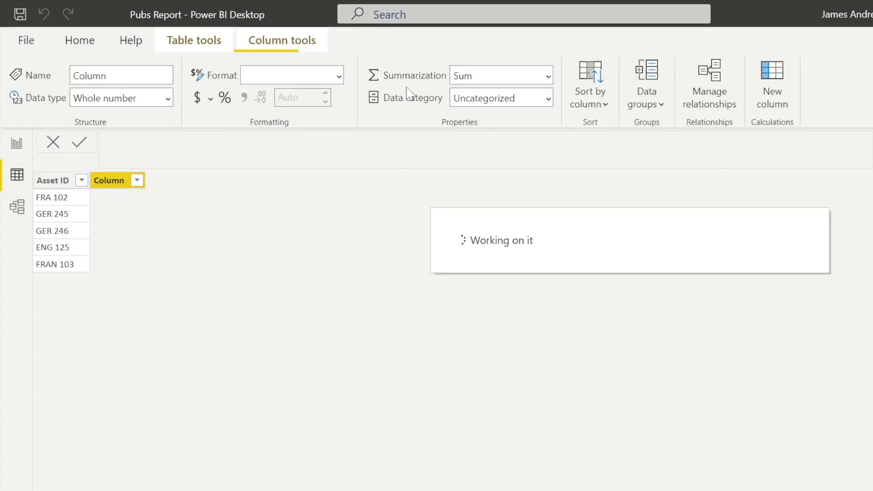
{"action": "key", "text": "Left"}
{"action": "key", "text": "Left"}
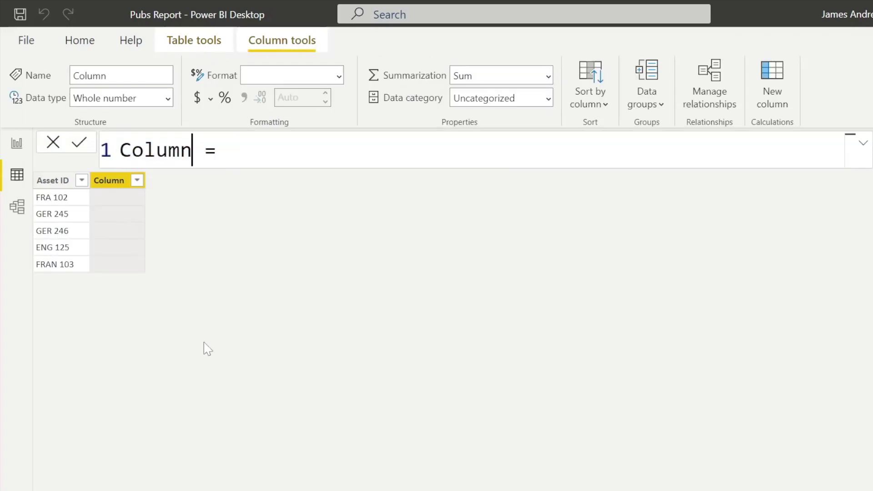
{"action": "key", "text": "BackSpace"}
{"action": "key", "text": "BackSpace"}
{"action": "key", "text": "BackSpace"}
{"action": "key", "text": "BackSpace"}
{"action": "key", "text": "BackSpace"}
{"action": "key", "text": "BackSpace"}
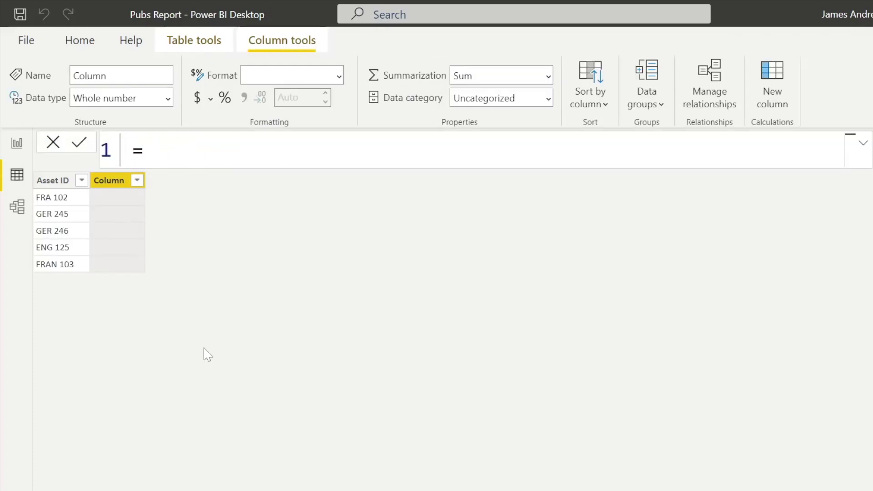
{"action": "type", "text": "L"}
{"action": "type", "text": "eft"}
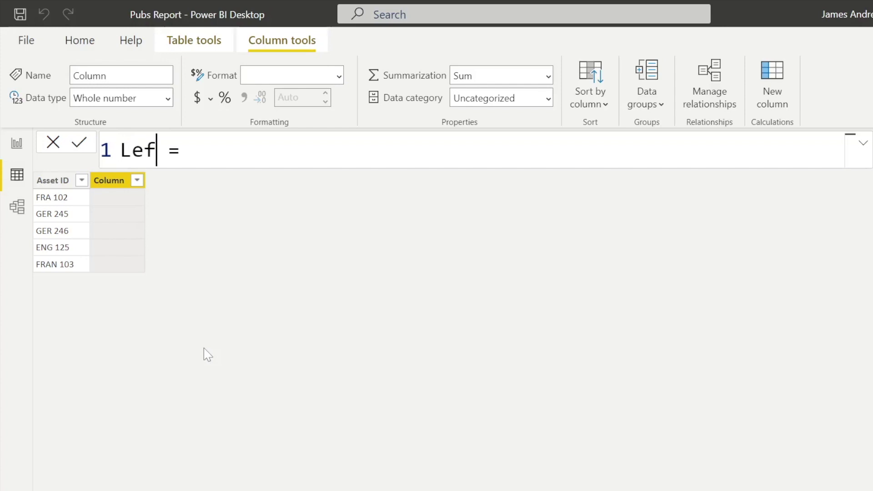
Step: Define the Left column as LEFT('Asset ID'[Asset ID], 3) and commit the formula
{"action": "left_click", "coordinate": [205, 150]}
{"action": "type", "text": "LEFT"}
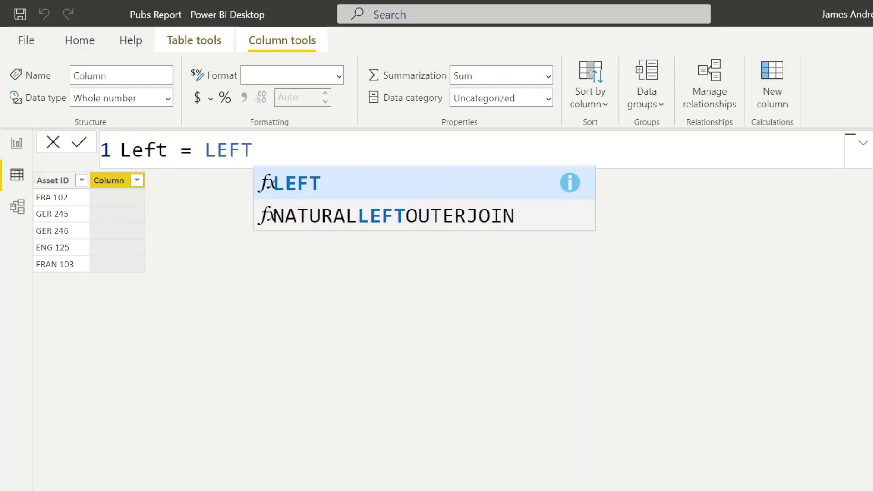
{"action": "type", "text": "("}
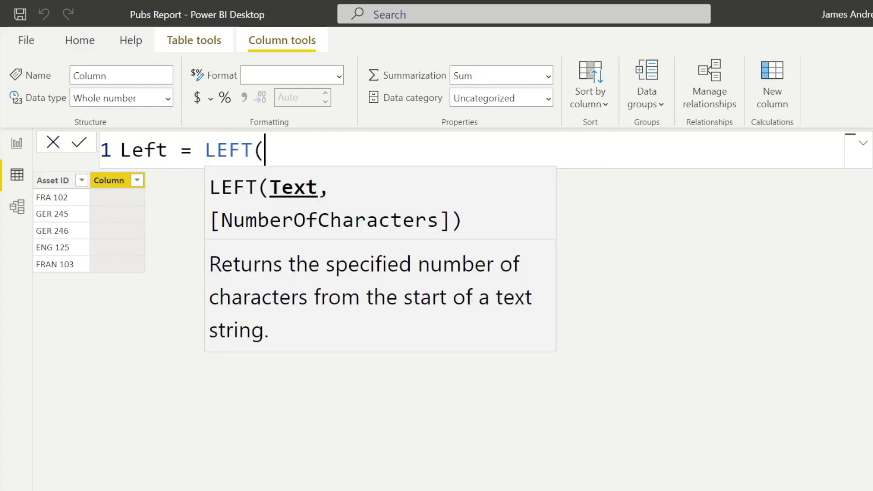
{"action": "type", "text": "Asset"}
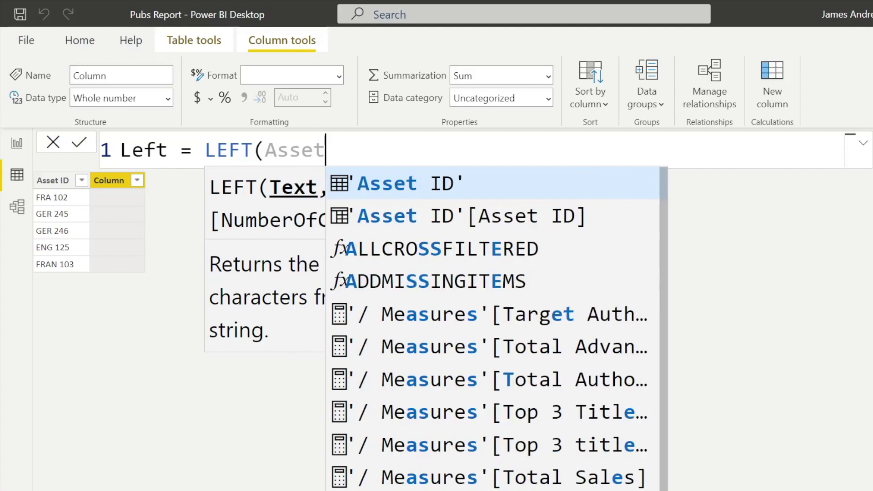
{"action": "key", "text": "Down"}
{"action": "key", "text": "Tab"}
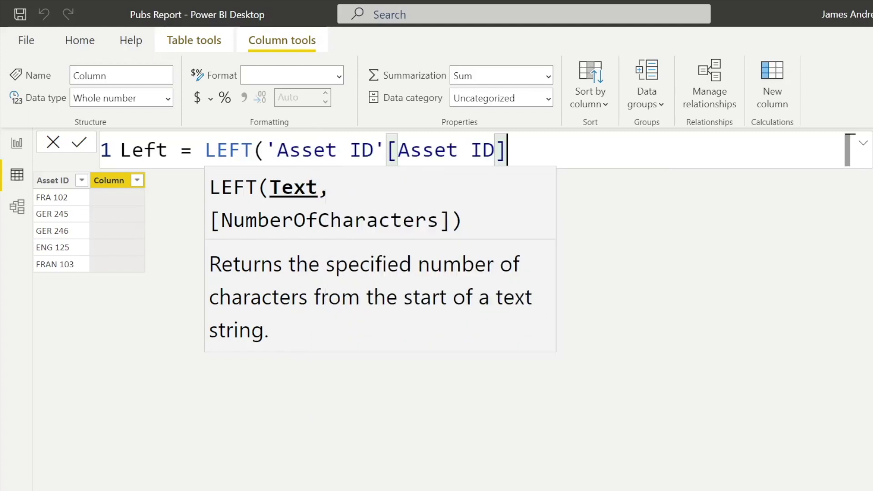
{"action": "type", "text": ","}
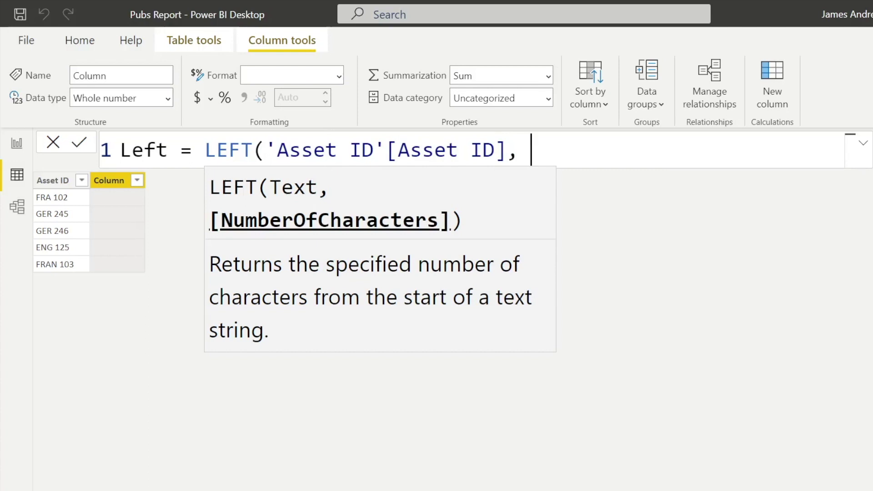
{"action": "type", "text": "3)"}
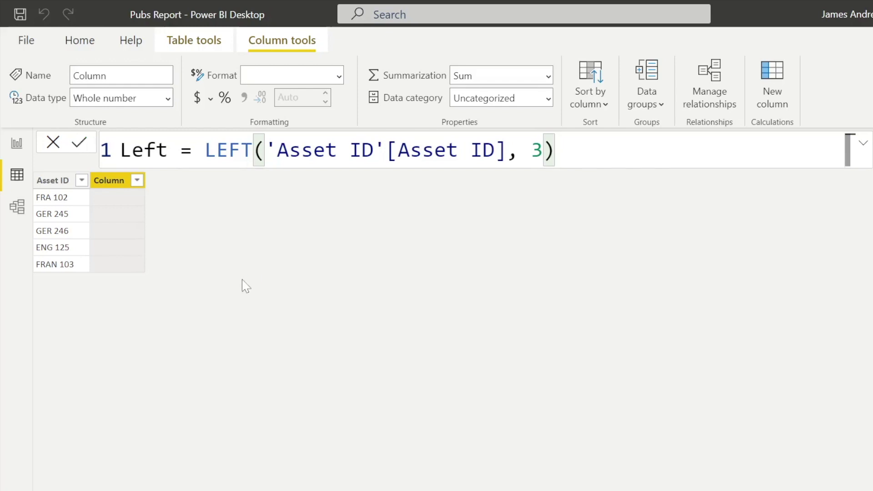
{"action": "key", "text": "Return"}
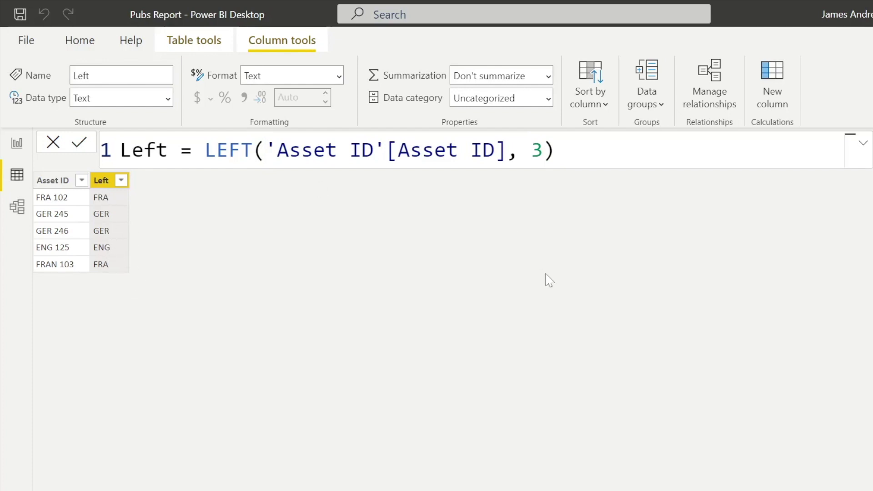
Step: Add another calculated column to the Asset ID table and name it Right
{"action": "left_click", "coordinate": [200, 46]}
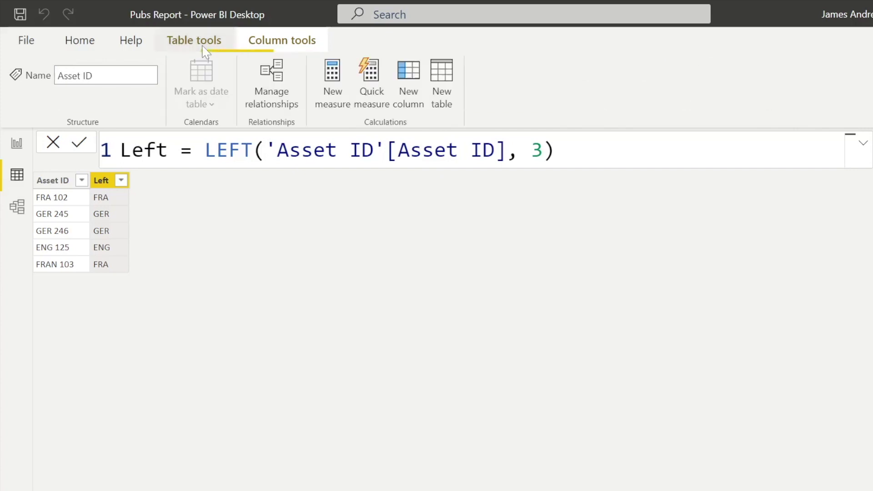
{"action": "left_click", "coordinate": [411, 89]}
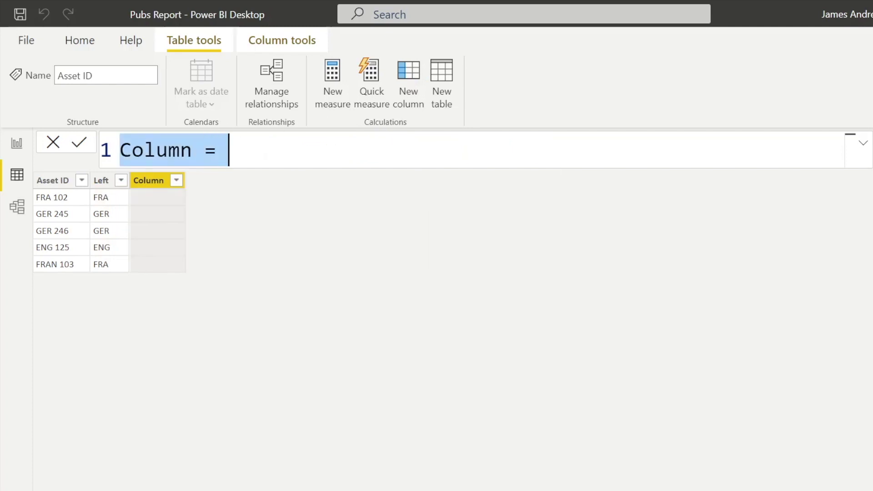
{"action": "key", "text": "Right"}
{"action": "key", "text": "Left"}
{"action": "key", "text": "Left"}
{"action": "key", "text": "Left"}
{"action": "key", "text": "BackSpace"}
{"action": "key", "text": "BackSpace"}
{"action": "key", "text": "BackSpace"}
{"action": "key", "text": "BackSpace"}
{"action": "key", "text": "BackSpace"}
{"action": "key", "text": "BackSpace"}
{"action": "type", "text": "Right"}
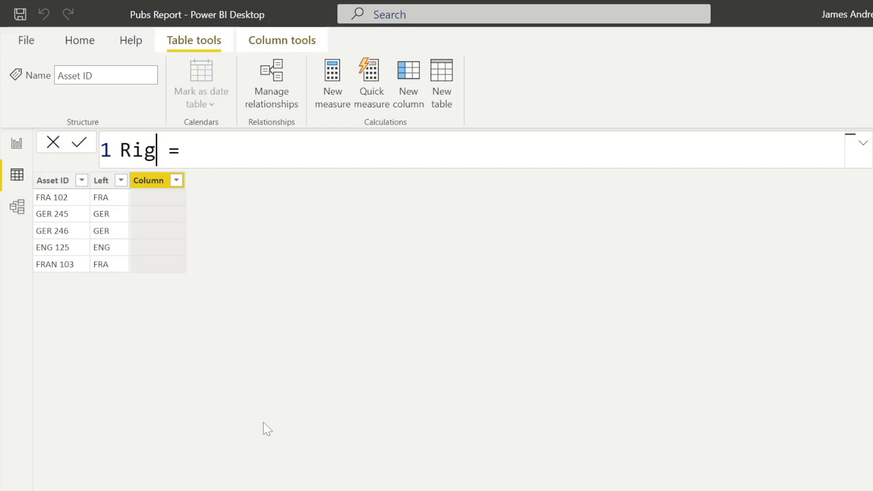
Step: Define the Right column as RIGHT('Asset ID'[Asset ID], 3) and commit the formula
{"action": "key", "text": "End"}
{"action": "type", "text": "R"}
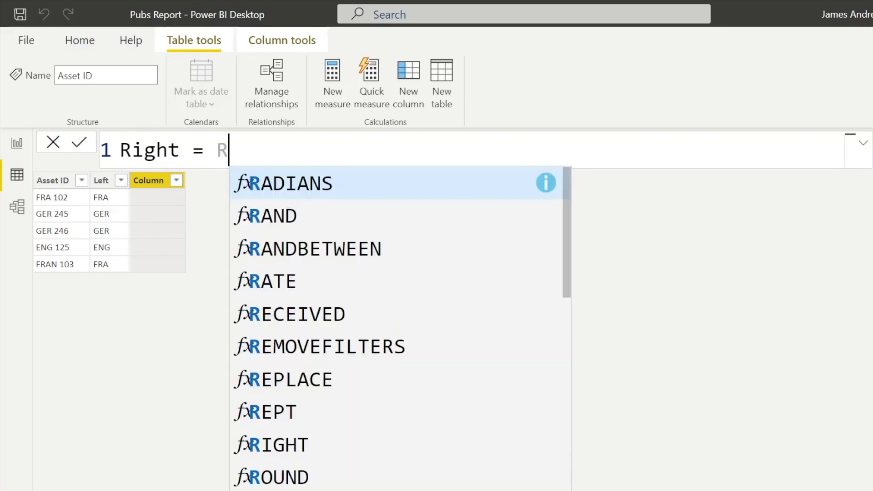
{"action": "type", "text": "i"}
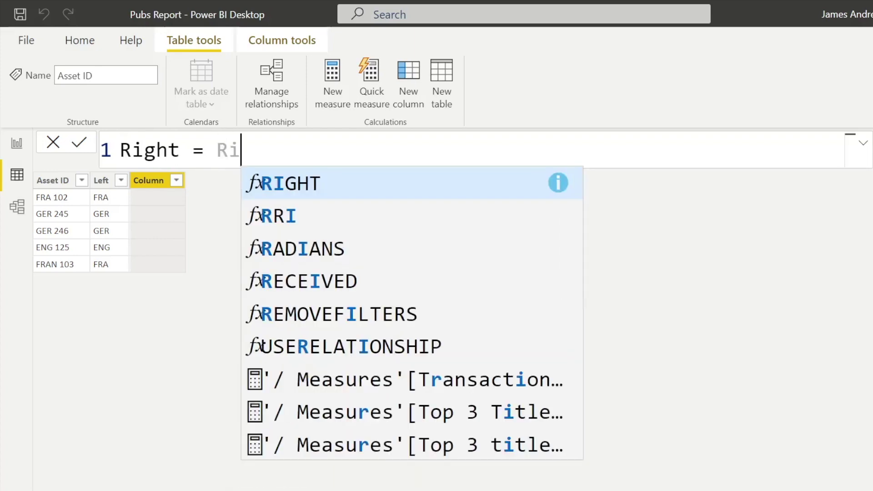
{"action": "key", "text": "Tab"}
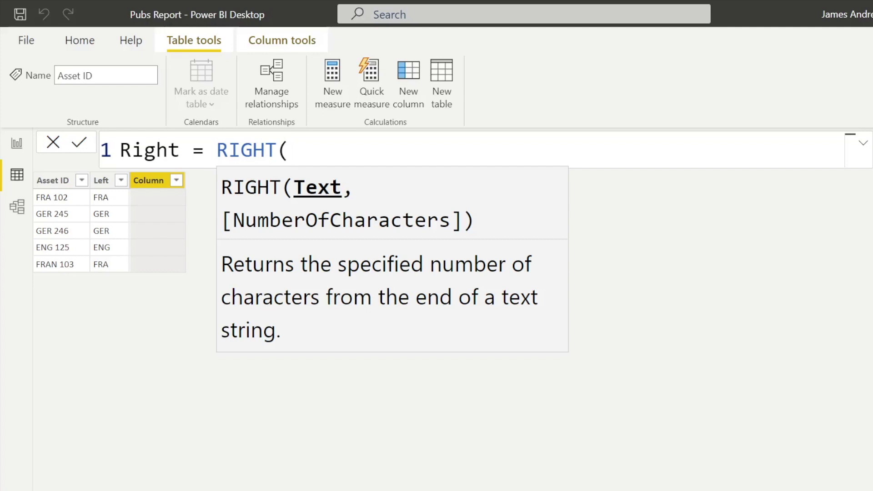
{"action": "type", "text": "Asset"}
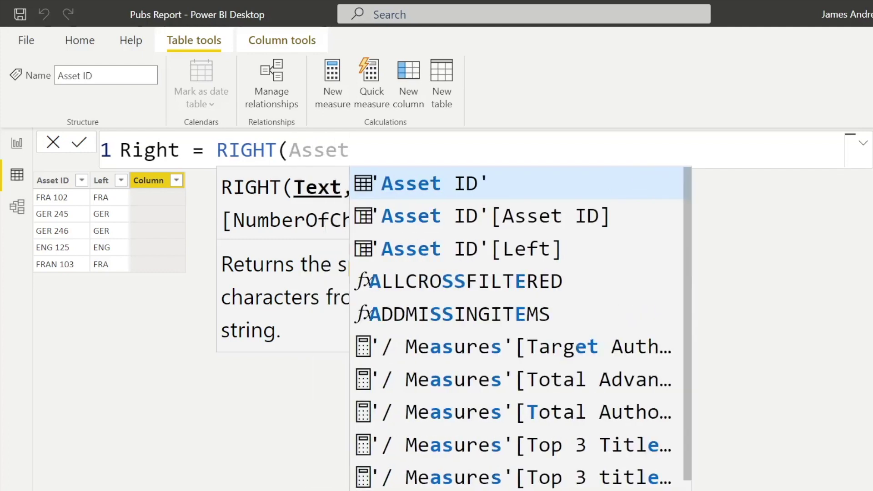
{"action": "key", "text": "Down"}
{"action": "key", "text": "Tab"}
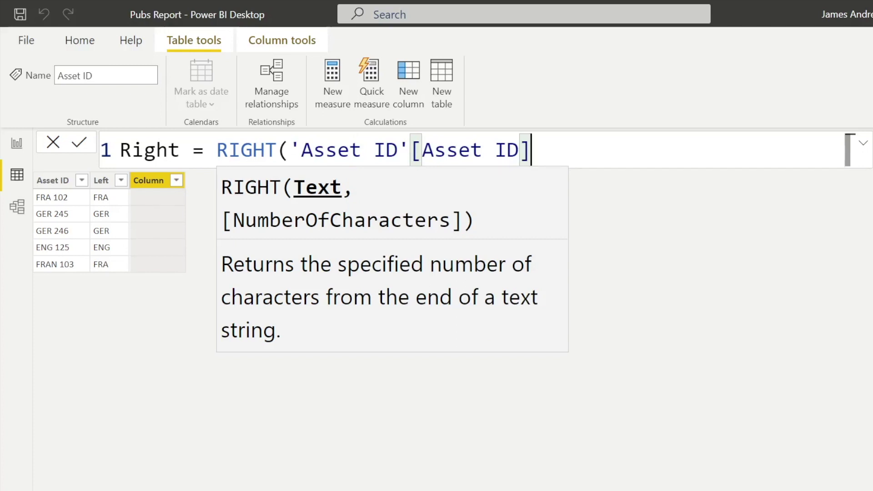
{"action": "type", "text": ", "}
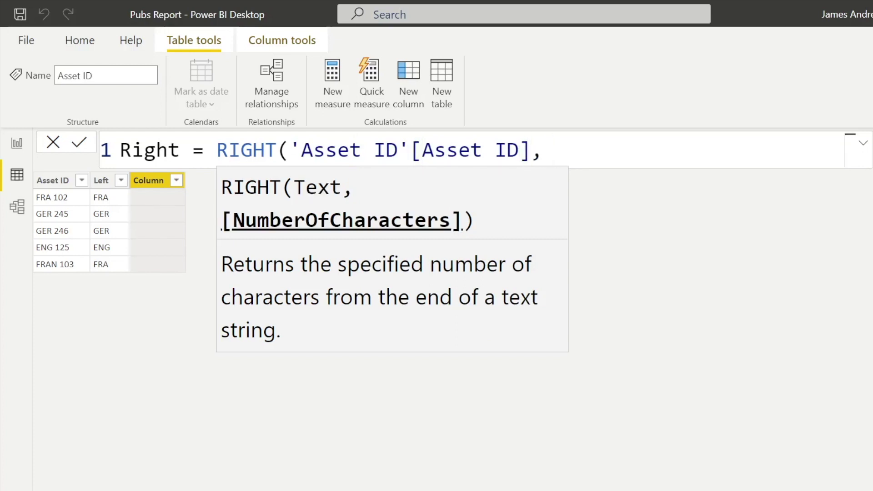
{"action": "type", "text": "3)"}
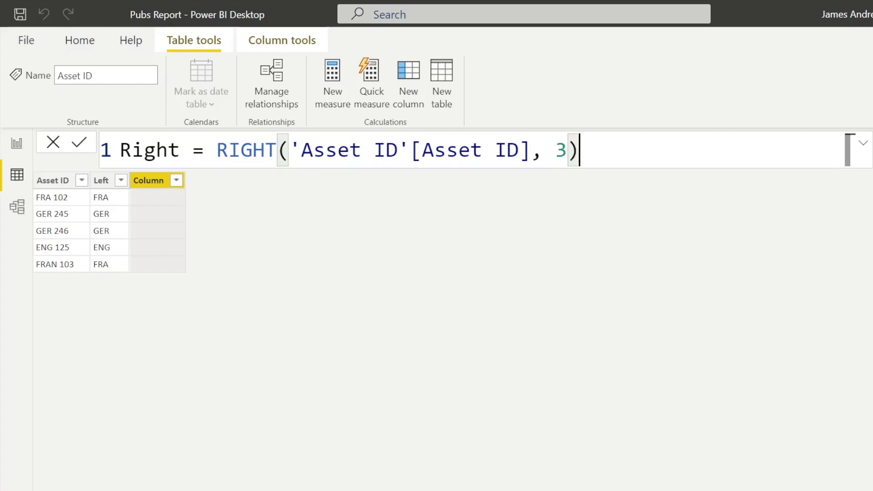
{"action": "left_click", "coordinate": [78, 145]}
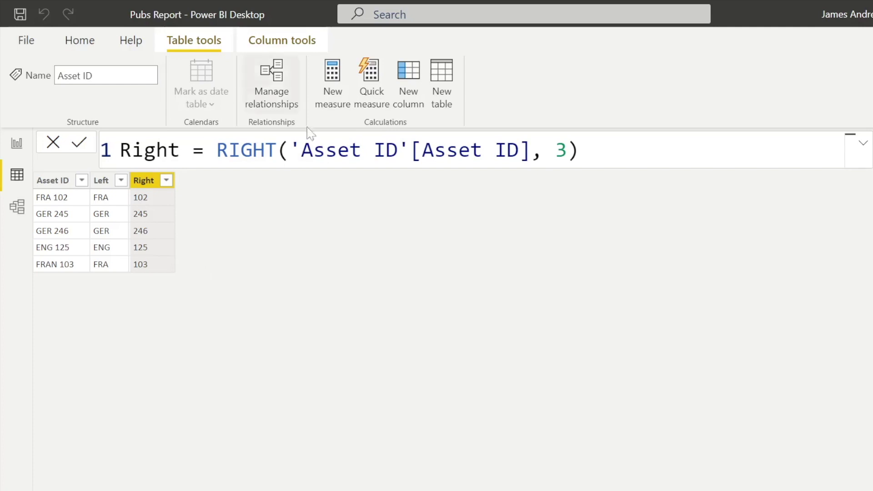
Step: Add a third calculated column to the Asset ID table and name it Mid
{"action": "left_click", "coordinate": [411, 84]}
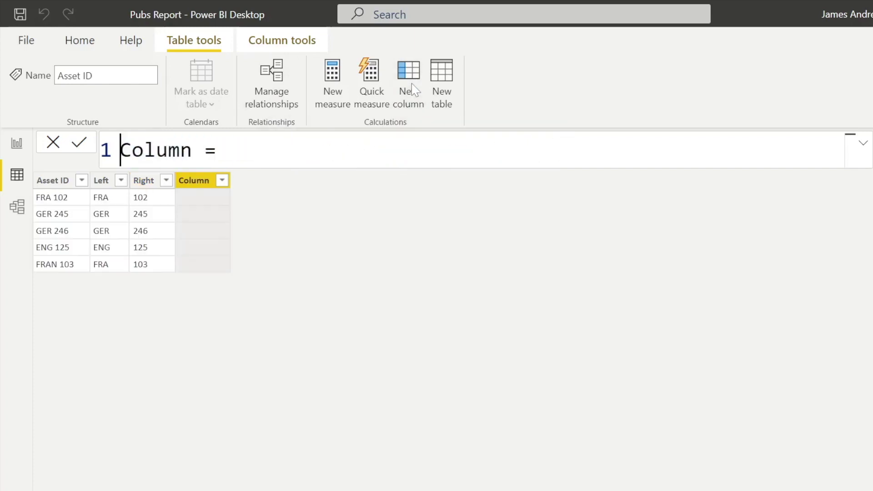
{"action": "left_click", "coordinate": [192, 150]}
{"action": "key", "text": "BackSpace"}
{"action": "key", "text": "BackSpace"}
{"action": "key", "text": "BackSpace"}
{"action": "key", "text": "BackSpace"}
{"action": "key", "text": "BackSpace"}
{"action": "key", "text": "BackSpace"}
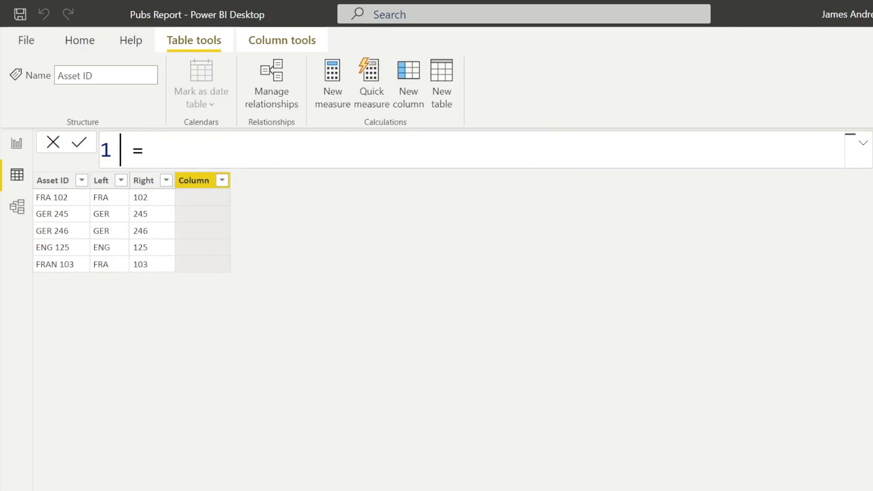
{"action": "type", "text": "Mid = "}
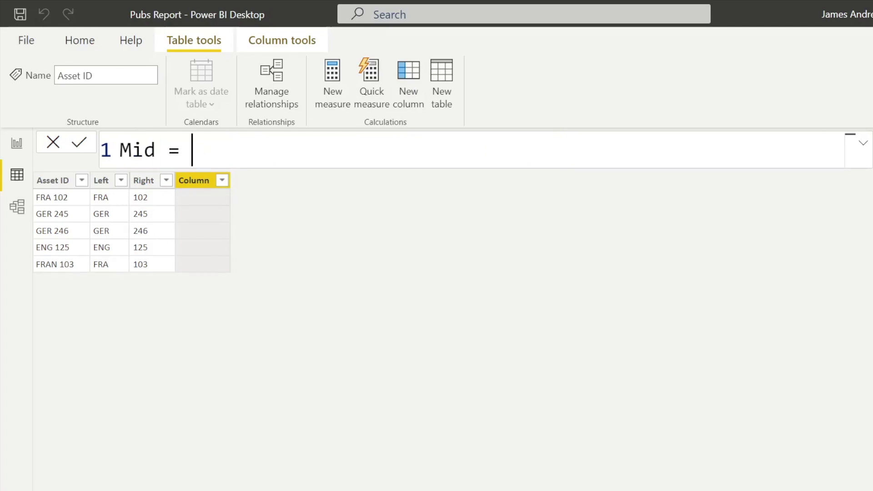
Step: Define the Mid column as MID('Asset ID'[Asset ID], 2, 2) and commit the formula
{"action": "type", "text": "MID("}
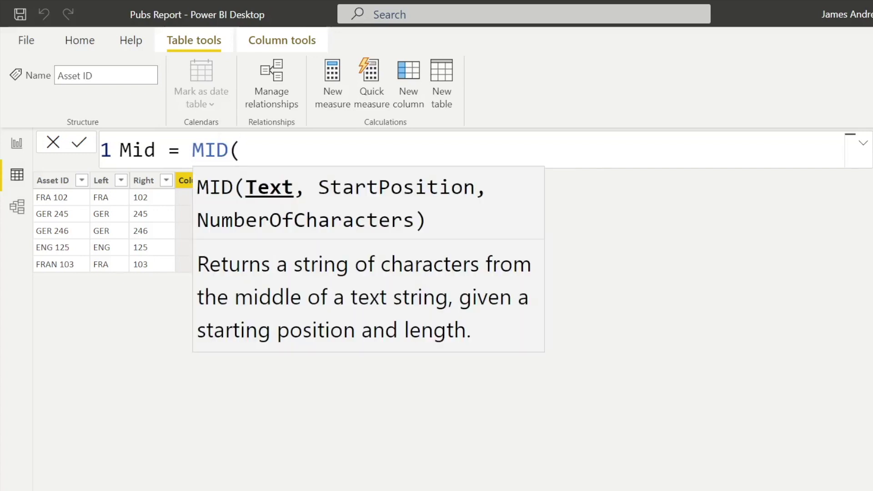
{"action": "type", "text": "asset"}
{"action": "key", "text": "Down"}
{"action": "key", "text": "Tab"}
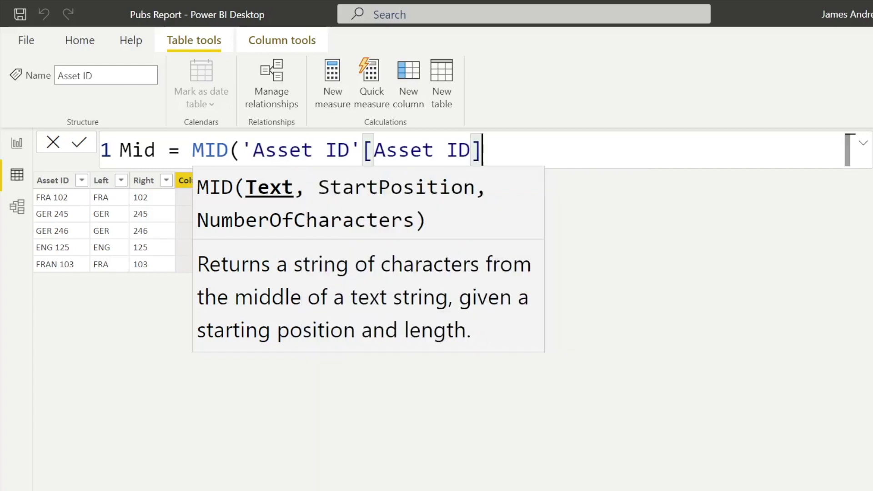
{"action": "type", "text": ", "}
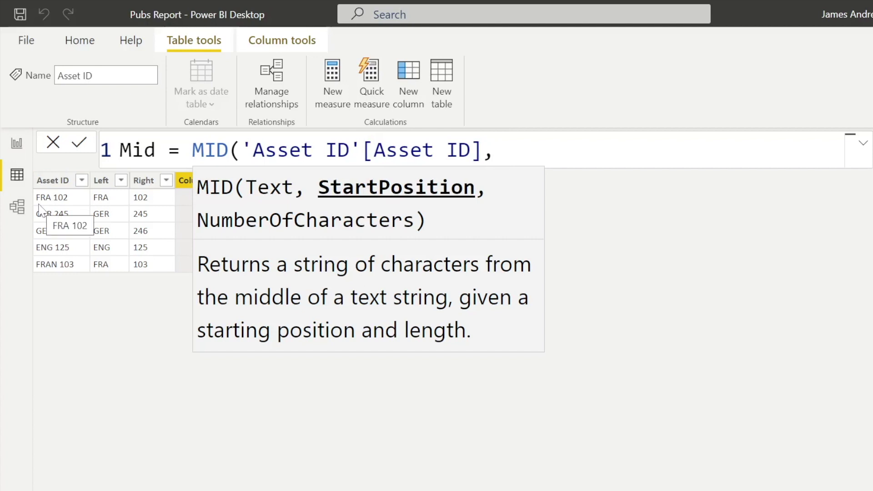
{"action": "type", "text": "2"}
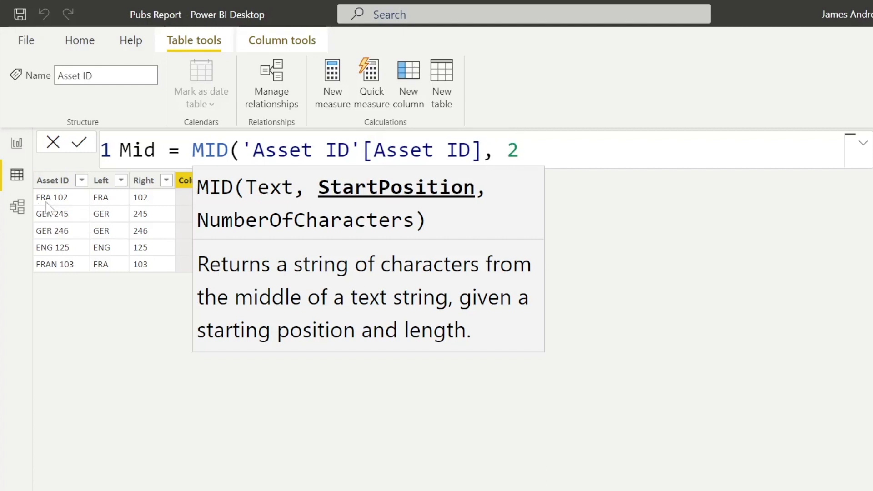
{"action": "type", "text": ", 2"}
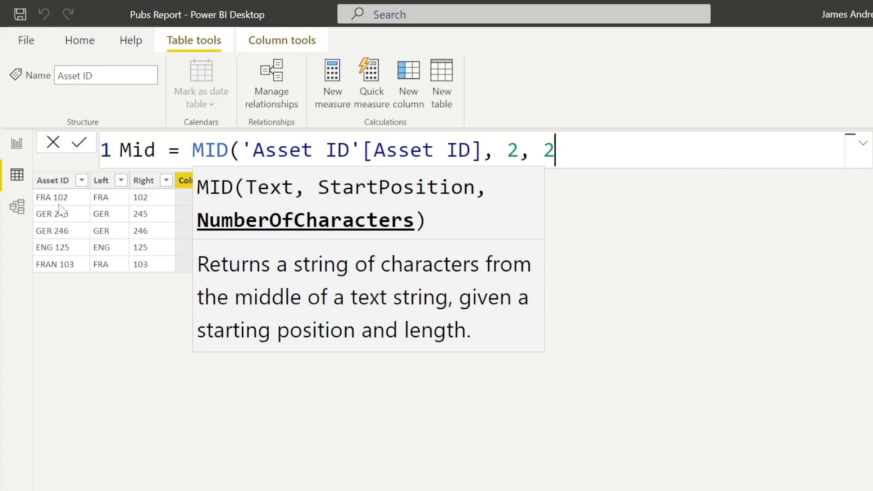
{"action": "type", "text": ")"}
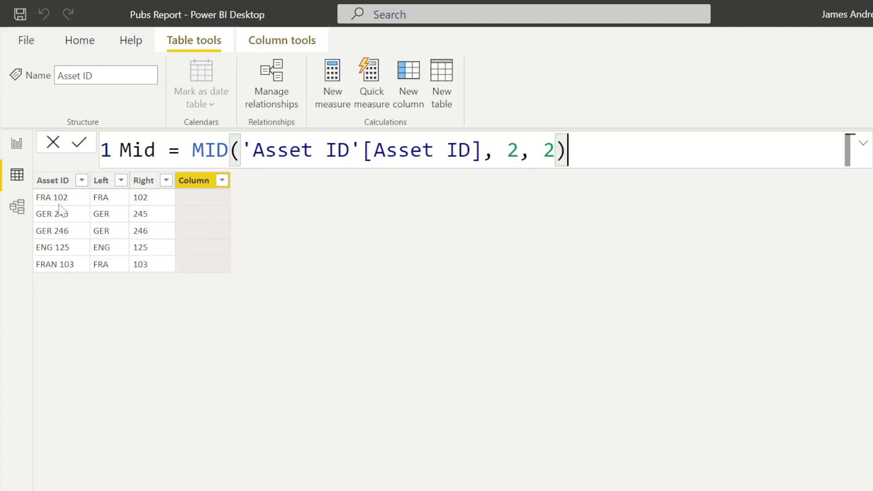
{"action": "left_click", "coordinate": [78, 144]}
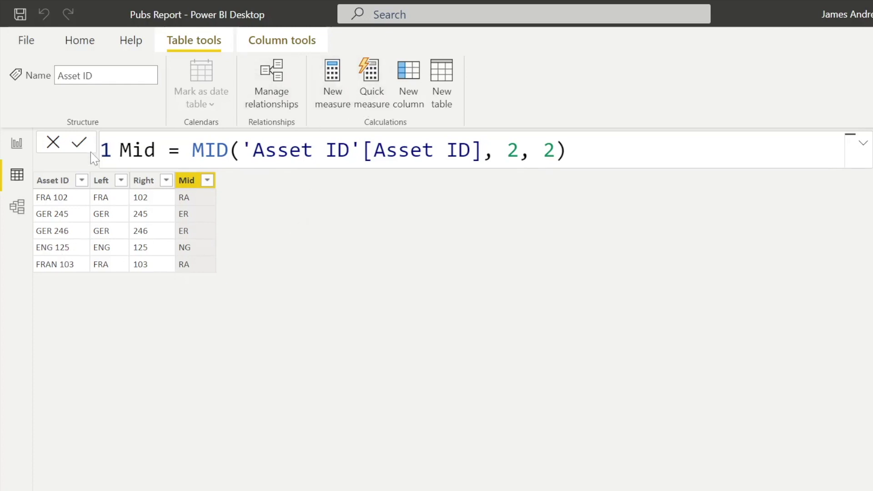
Step: Add a fourth calculated column to the Asset ID table and name it Search
{"action": "left_click", "coordinate": [411, 93]}
{"action": "left_click", "coordinate": [412, 94]}
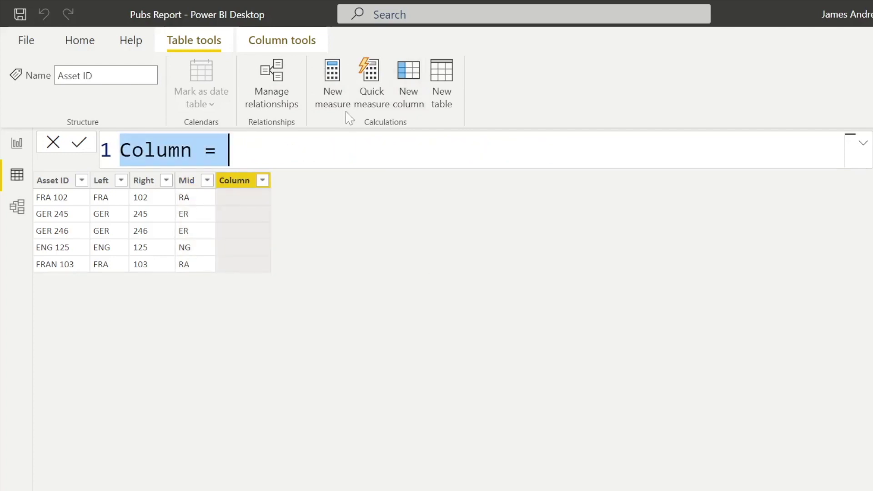
{"action": "left_click", "coordinate": [191, 153]}
{"action": "key", "text": "BackSpace"}
{"action": "key", "text": "BackSpace"}
{"action": "key", "text": "BackSpace"}
{"action": "key", "text": "BackSpace"}
{"action": "key", "text": "BackSpace"}
{"action": "key", "text": "BackSpace"}
{"action": "type", "text": "Search"}
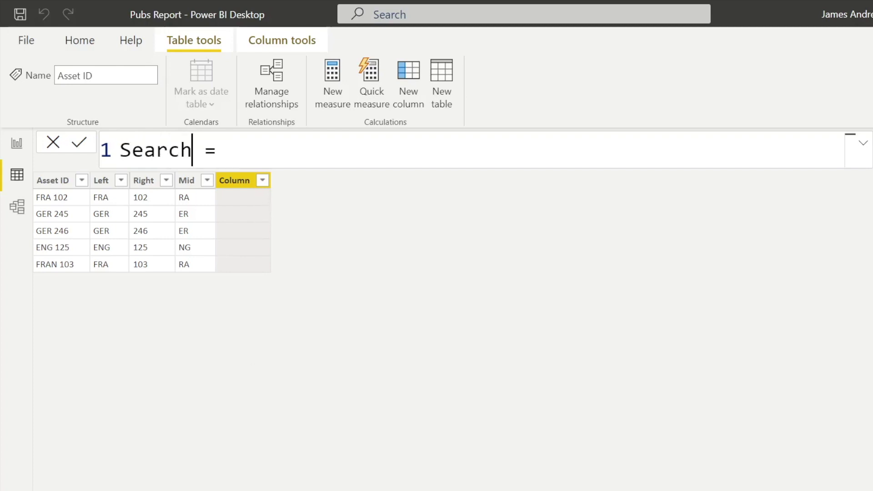
Step: Define the Search column as SEARCH(" ", 'Asset ID'[Asset ID]) and commit the formula
{"action": "type", "text": "Se"}
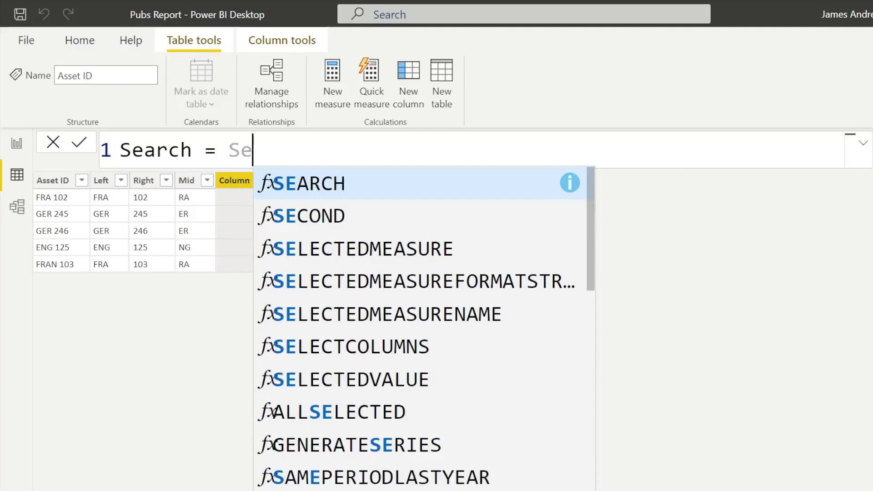
{"action": "key", "text": "Tab"}
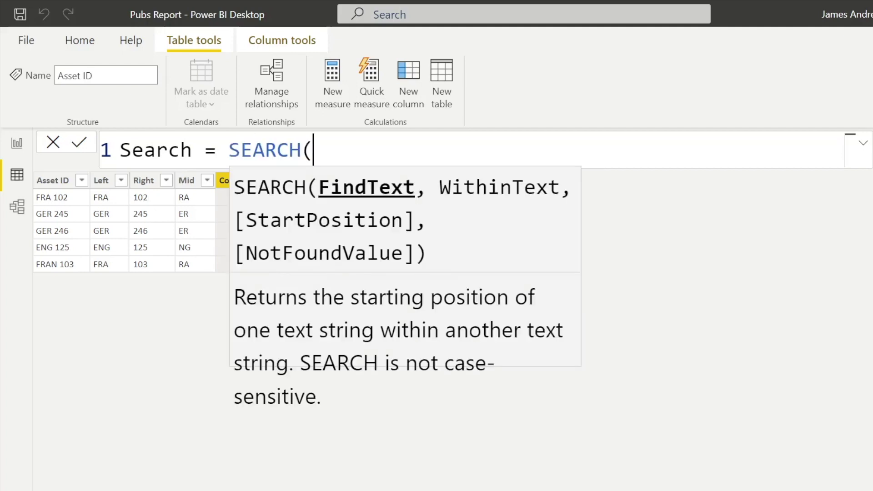
{"action": "type", "text": "\" \","}
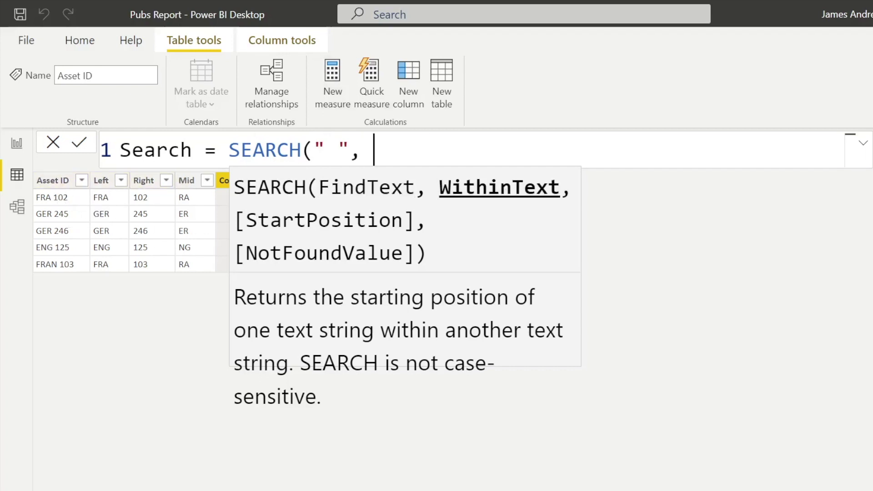
{"action": "type", "text": "Asset"}
{"action": "key", "text": "Down"}
{"action": "key", "text": "Tab"}
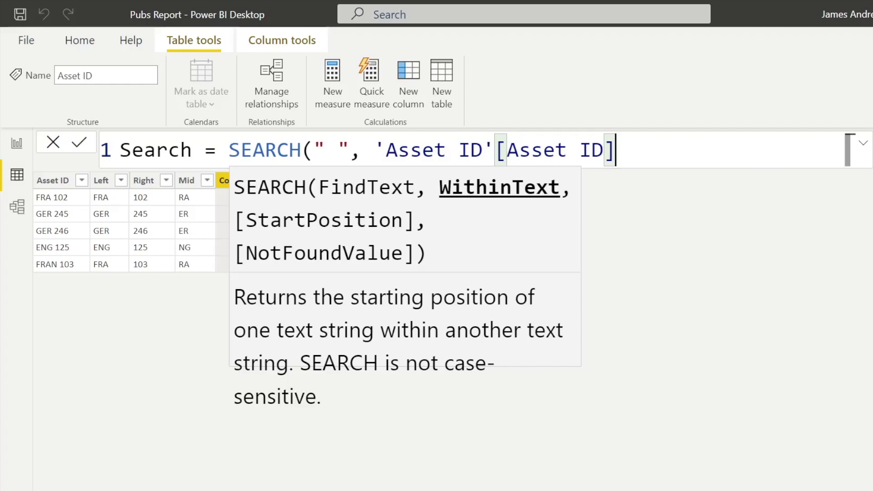
{"action": "type", "text": ")"}
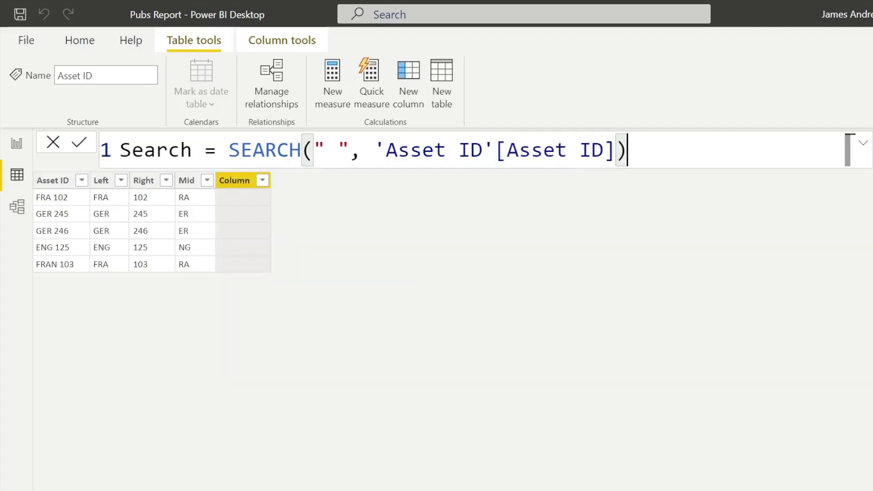
{"action": "left_click", "coordinate": [80, 144]}
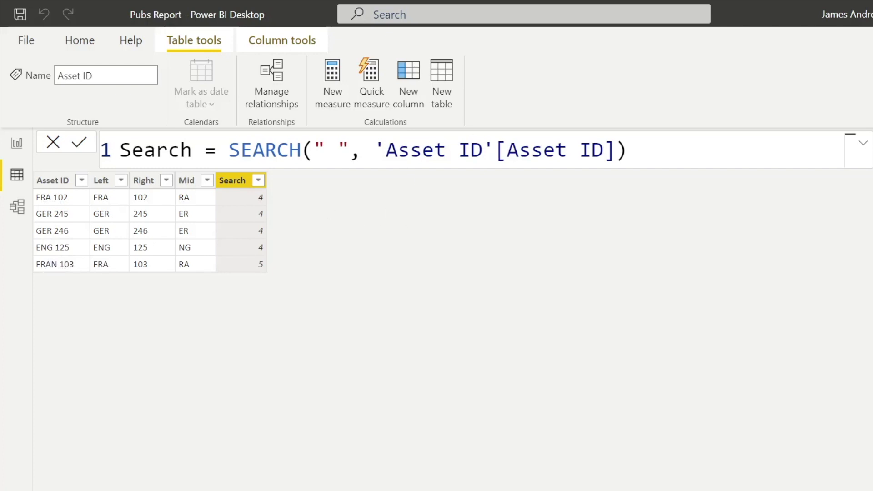
Step: Add a fifth calculated column to the Asset ID table and name it Left Search
{"action": "left_click", "coordinate": [410, 77]}
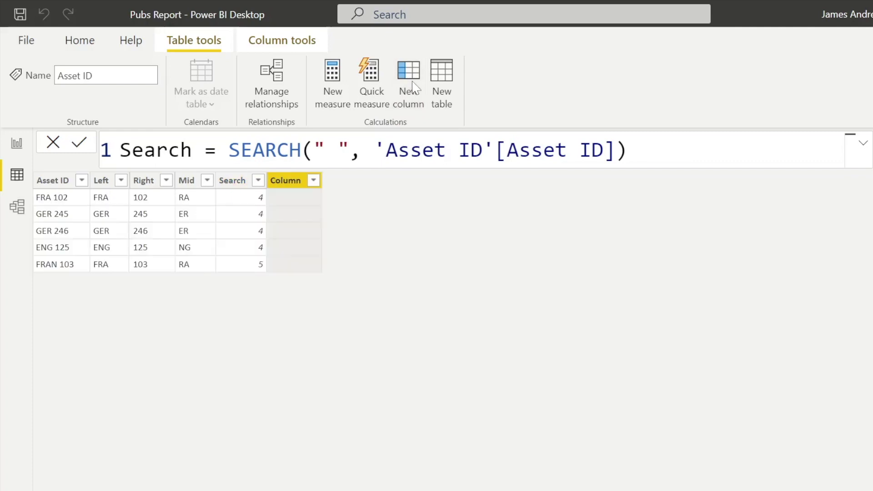
{"action": "left_click", "coordinate": [193, 150]}
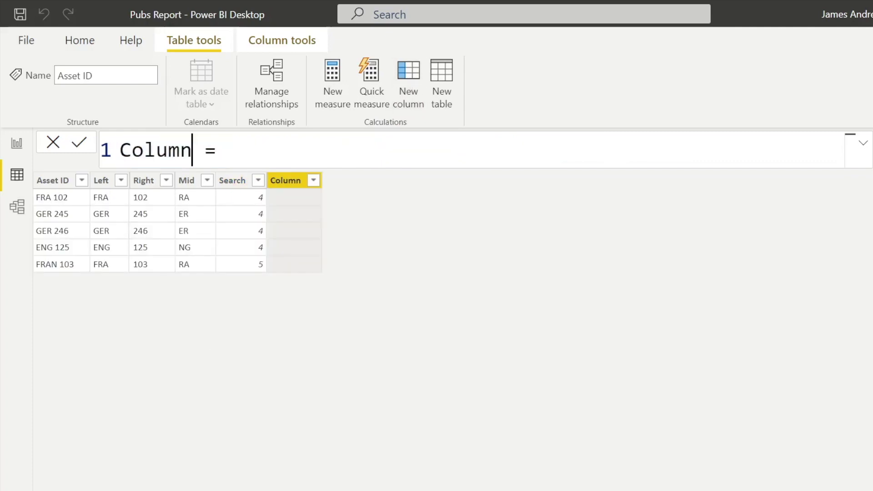
{"action": "key", "text": "BackSpace"}
{"action": "key", "text": "BackSpace"}
{"action": "key", "text": "BackSpace"}
{"action": "key", "text": "BackSpace"}
{"action": "key", "text": "BackSpace"}
{"action": "key", "text": "BackSpace"}
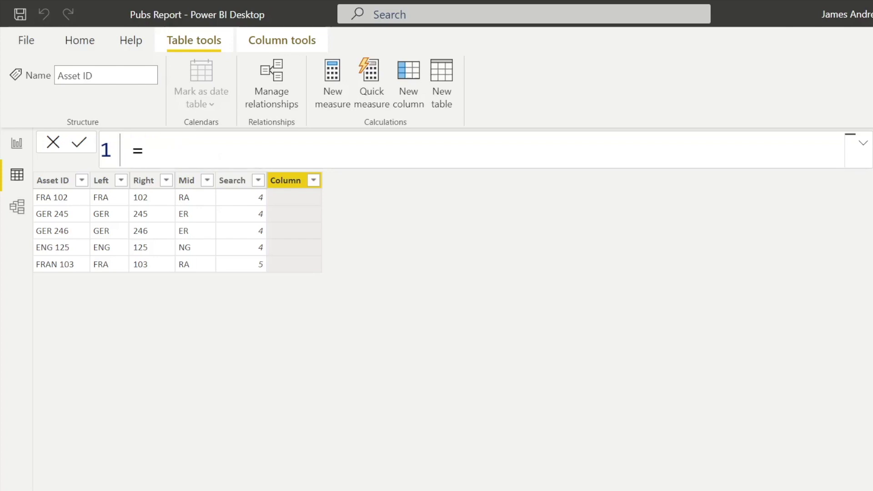
{"action": "type", "text": "Left Sea"}
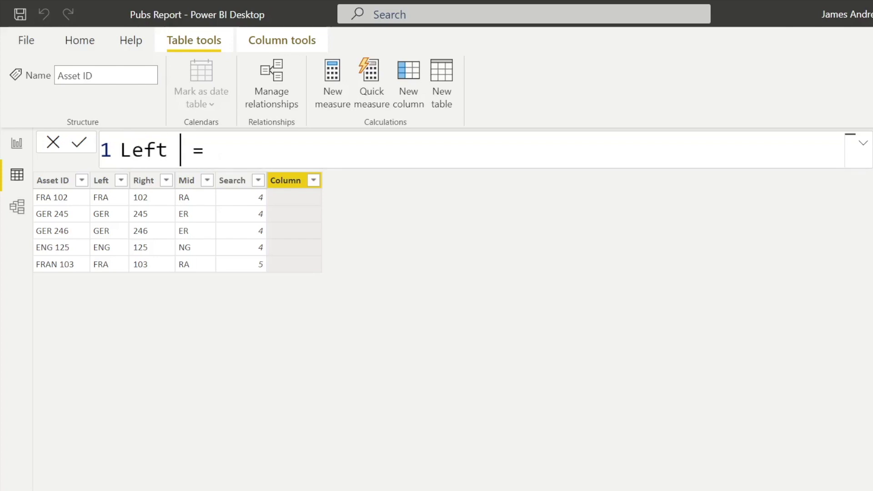
{"action": "type", "text": "rch"}
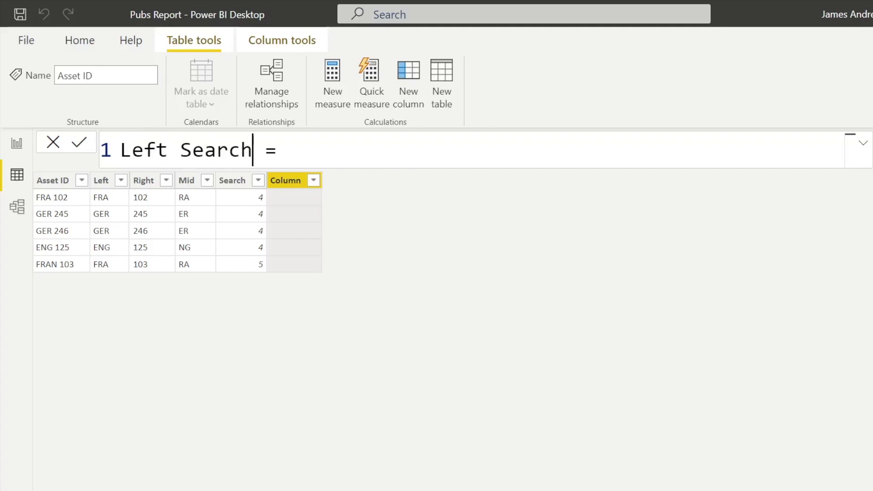
Step: Define the Left Search column as LEFT('Asset ID'[Asset ID], 'Asset ID'[Search]) and commit the formula
{"action": "left_click", "coordinate": [289, 150]}
{"action": "type", "text": "LEFT"}
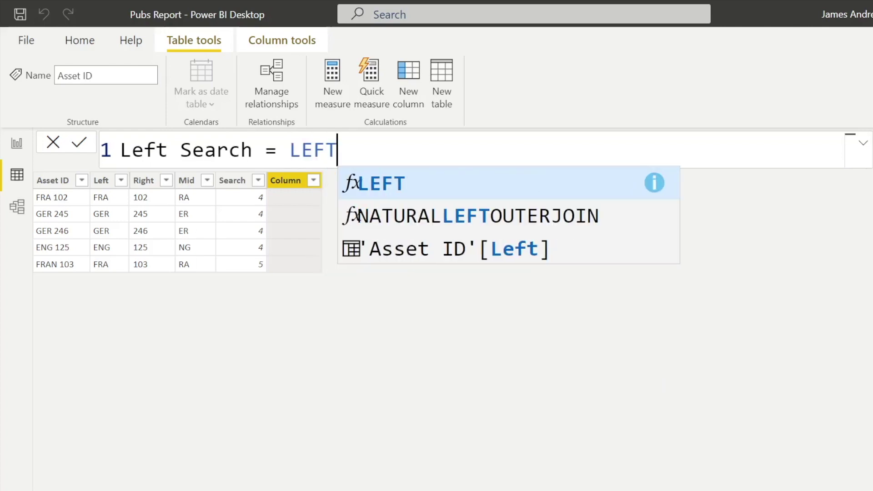
{"action": "type", "text": "("}
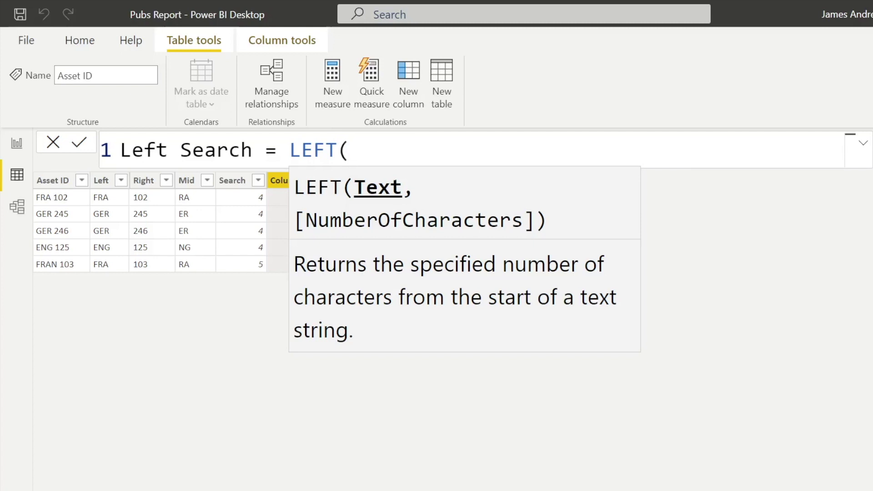
{"action": "type", "text": "asset"}
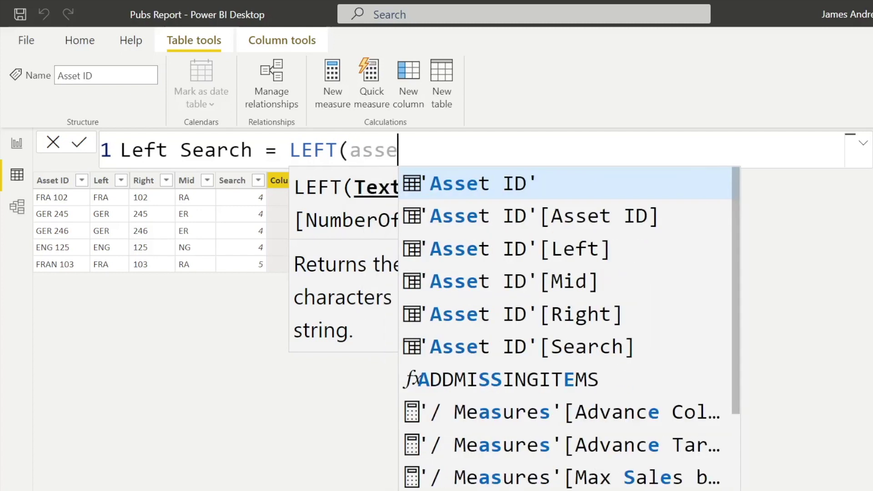
{"action": "key", "text": "Down"}
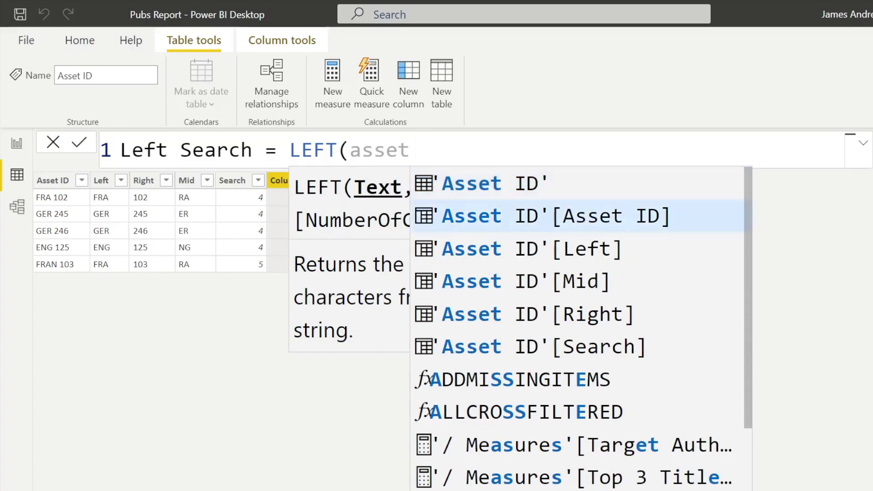
{"action": "key", "text": "Tab"}
{"action": "type", "text": ", "}
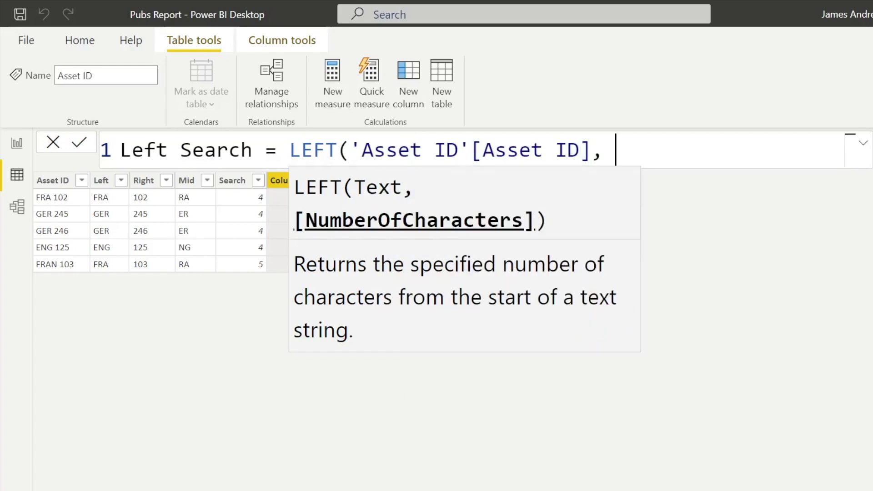
{"action": "type", "text": "Sea"}
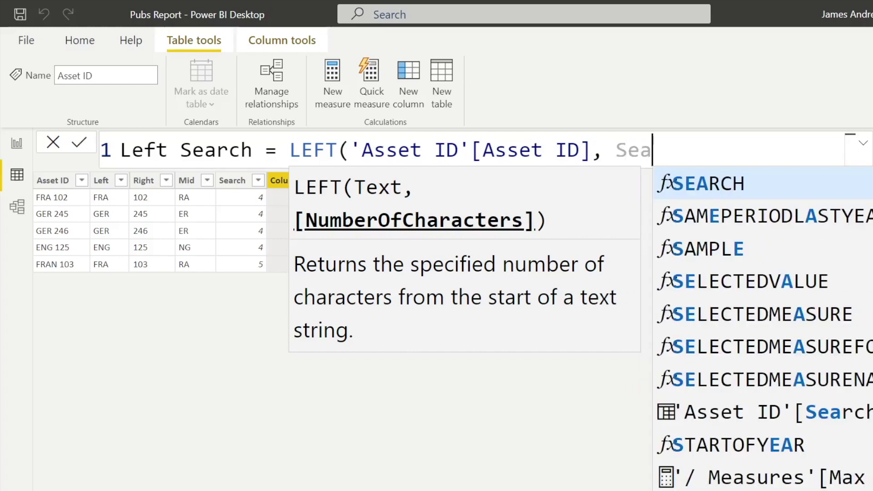
{"action": "type", "text": "rch"}
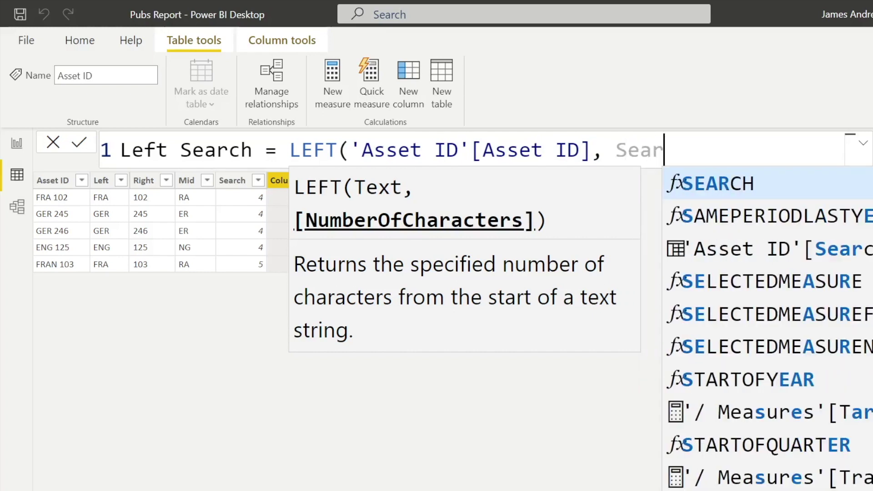
{"action": "key", "text": "Down"}
{"action": "key", "text": "Tab"}
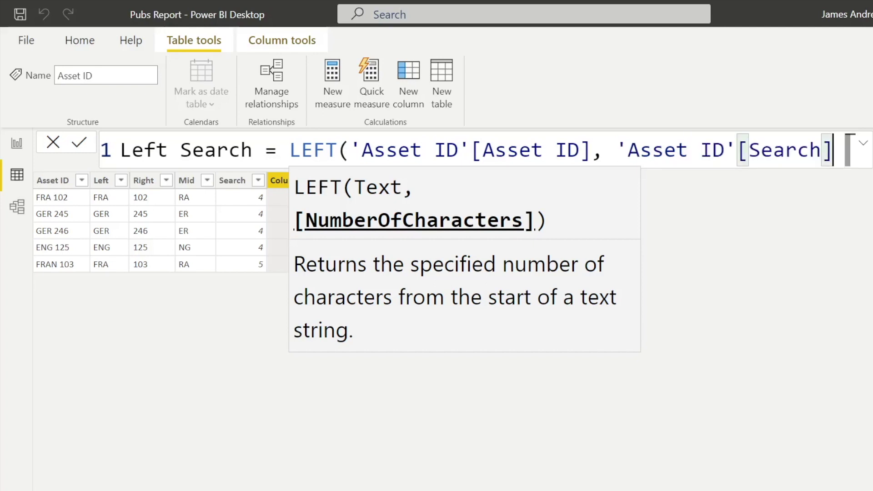
{"action": "type", "text": ")"}
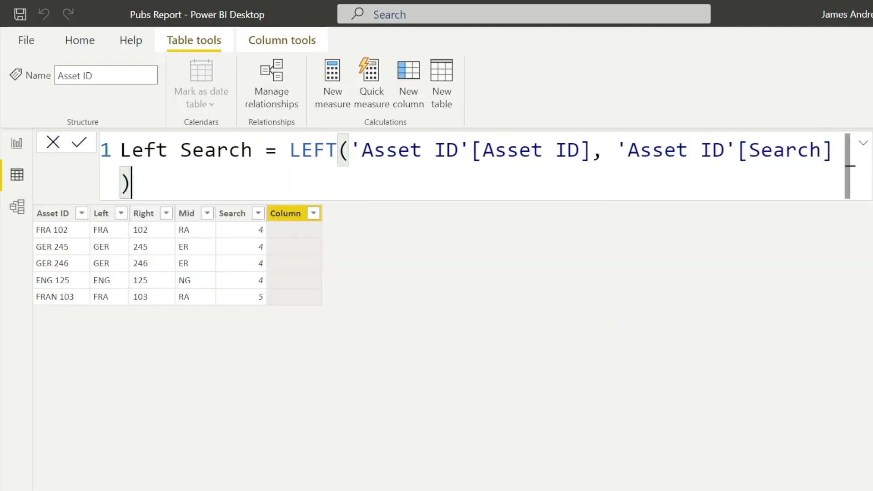
{"action": "left_click", "coordinate": [80, 144]}
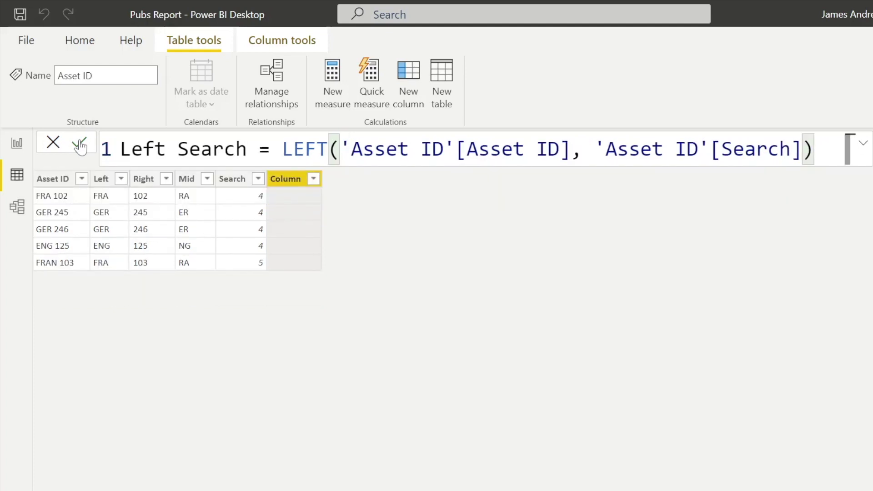
{"action": "key", "text": "Return"}
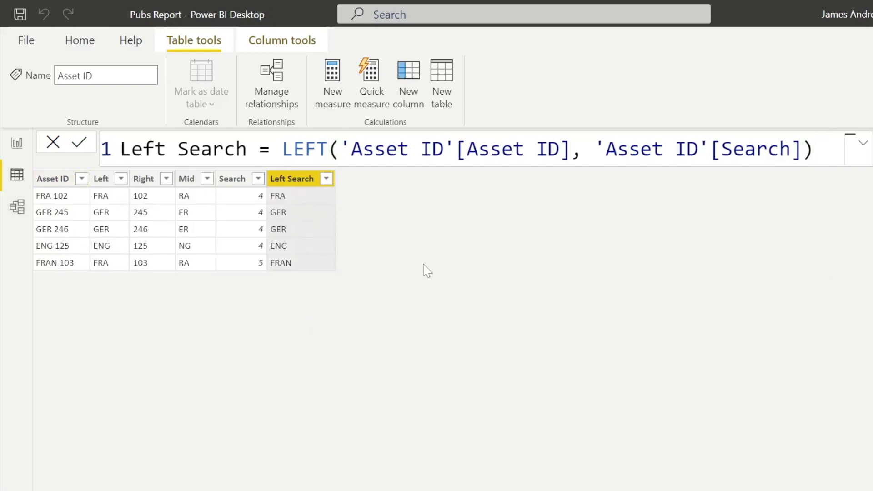
Step: Add a sixth calculated column to the Asset ID table and name it Right Search
{"action": "left_click", "coordinate": [406, 97]}
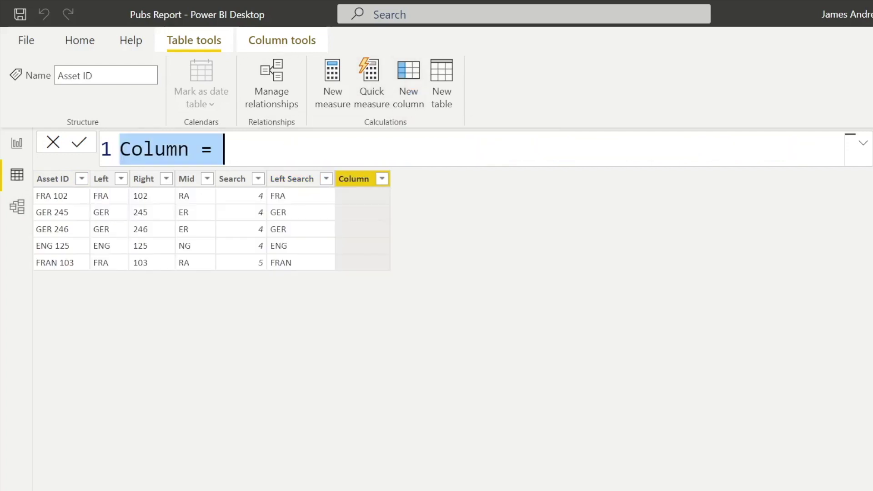
{"action": "left_click", "coordinate": [188, 150]}
{"action": "key", "text": "BackSpace"}
{"action": "key", "text": "BackSpace"}
{"action": "key", "text": "BackSpace"}
{"action": "key", "text": "BackSpace"}
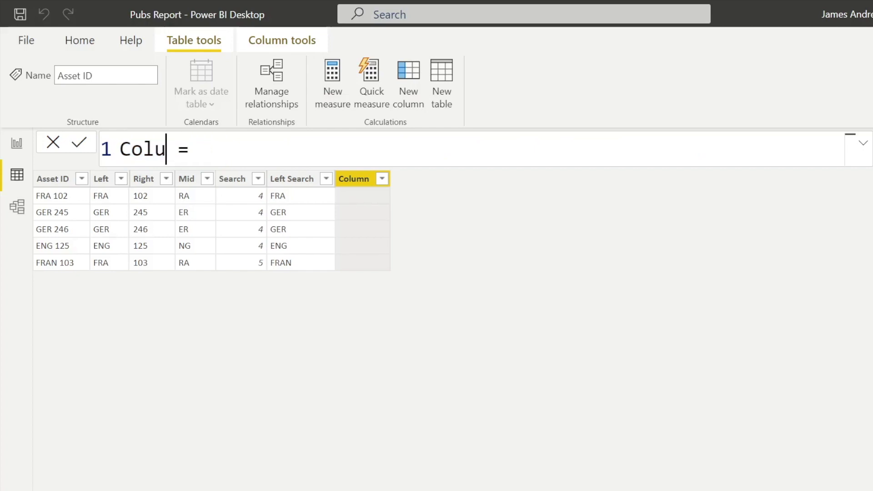
{"action": "key", "text": "BackSpace"}
{"action": "key", "text": "BackSpace"}
{"action": "type", "text": "Right S"}
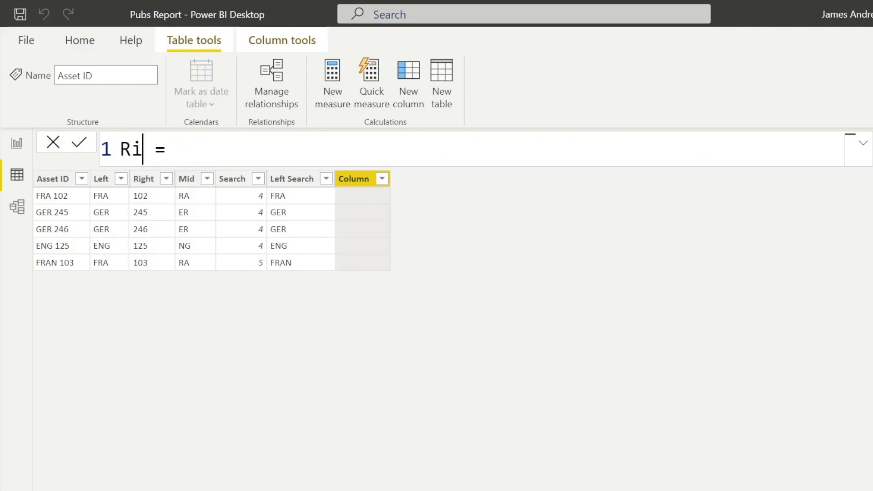
{"action": "type", "text": "earch = "}
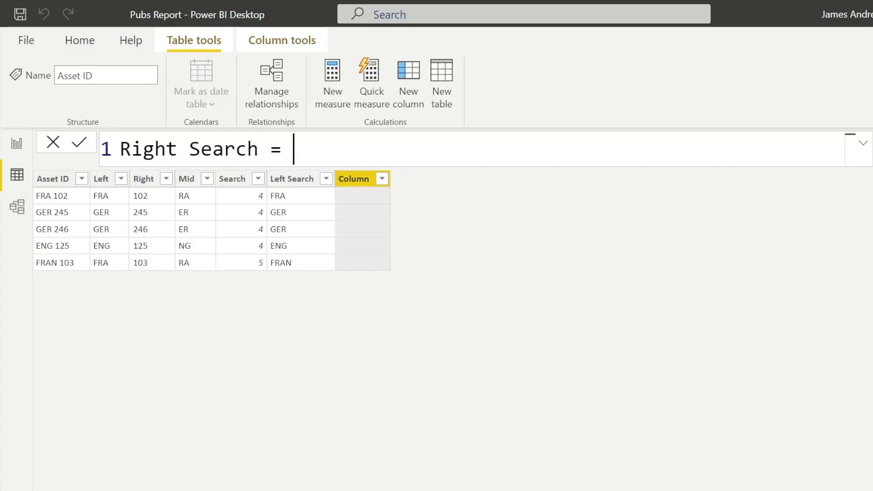
Step: Define the Right Search column as RIGHT('Asset ID'[Asset ID], 'Asset ID'[Search]) and commit the formula
{"action": "type", "text": "Right"}
{"action": "key", "text": "Tab"}
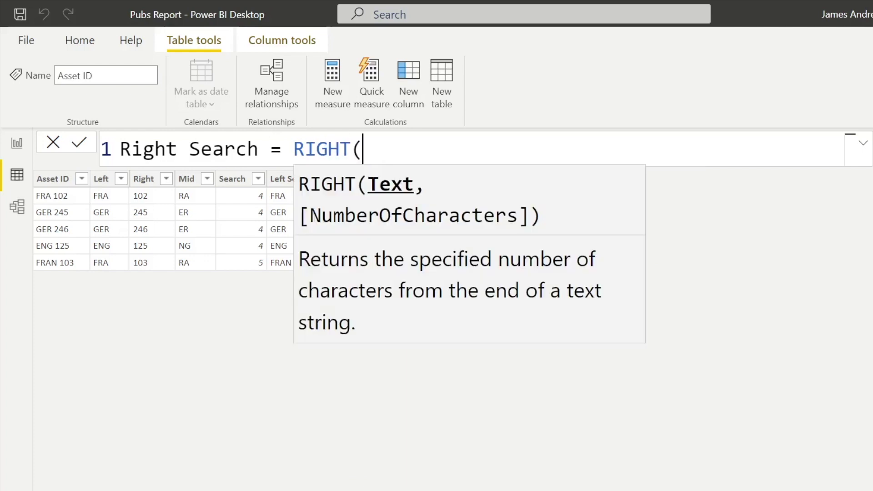
{"action": "type", "text": "Asse"}
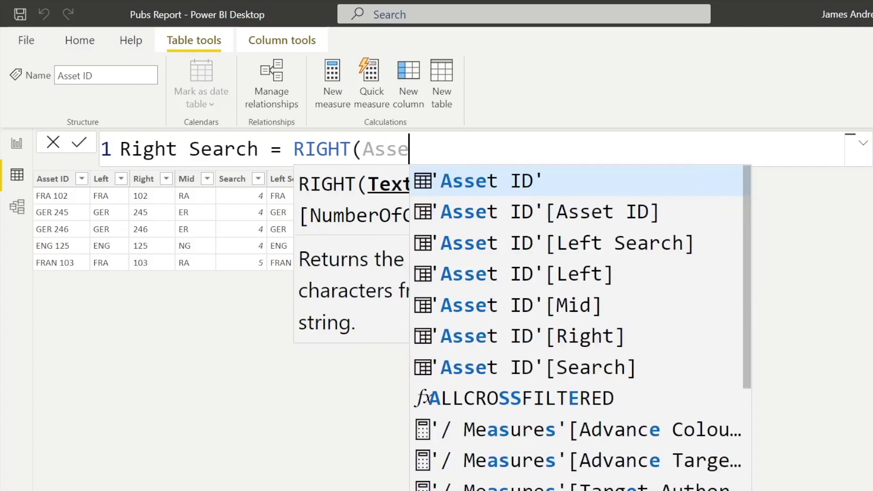
{"action": "key", "text": "Down"}
{"action": "key", "text": "Tab"}
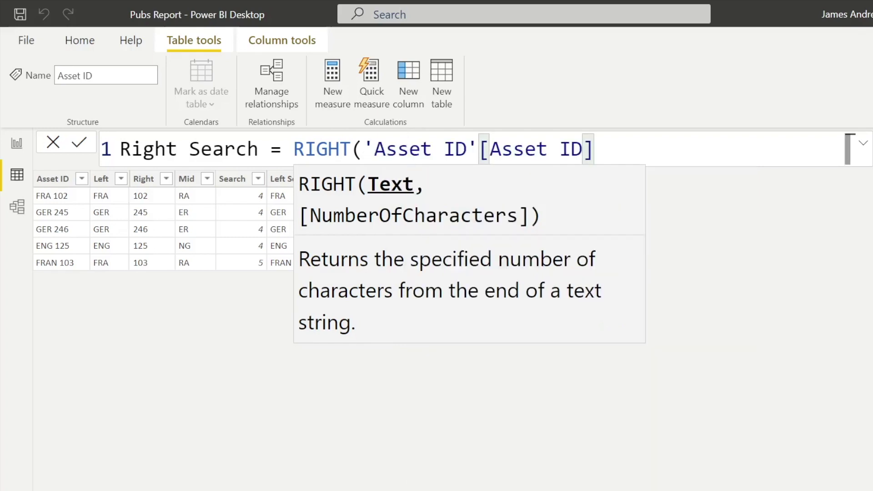
{"action": "type", "text": ","}
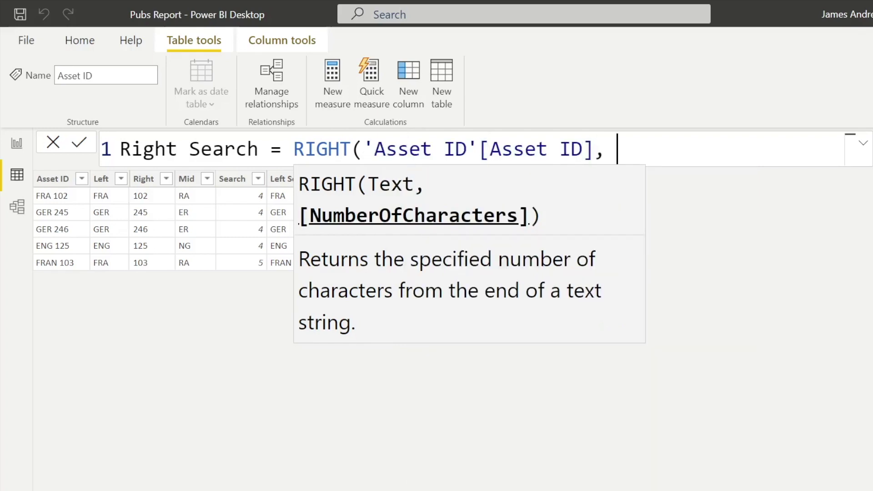
{"action": "type", "text": " search"}
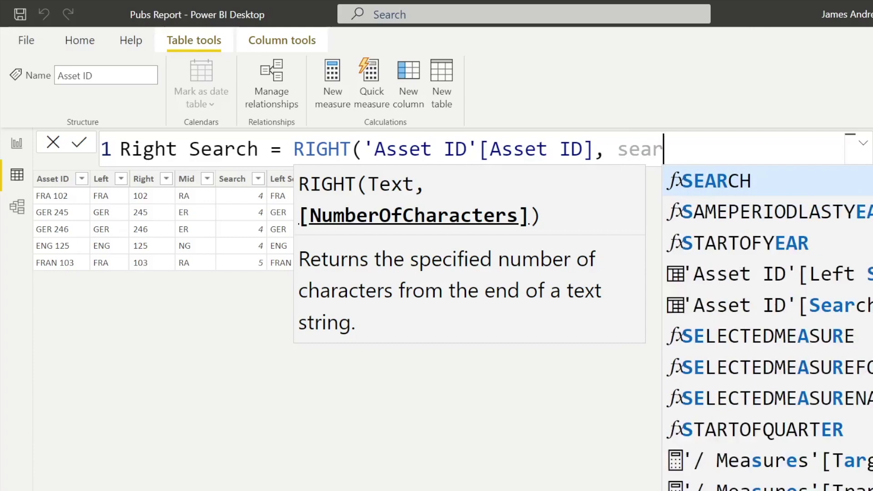
{"action": "key", "text": "Down"}
{"action": "key", "text": "Down"}
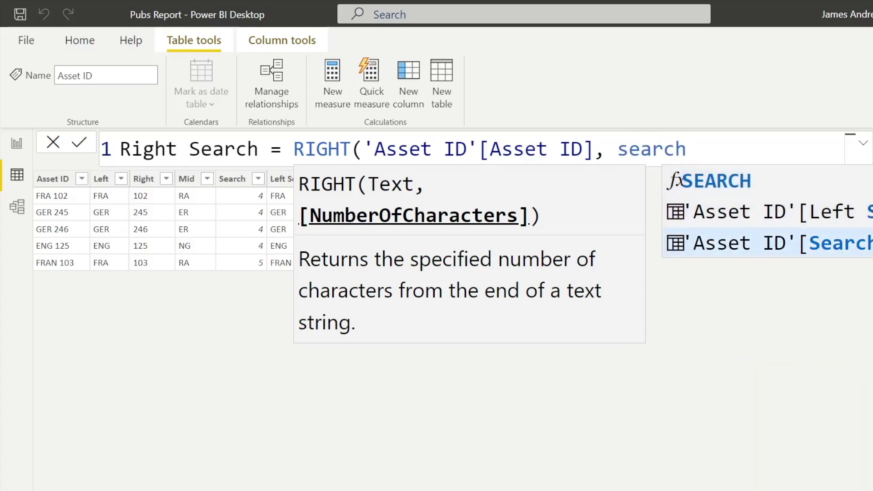
{"action": "key", "text": "Tab"}
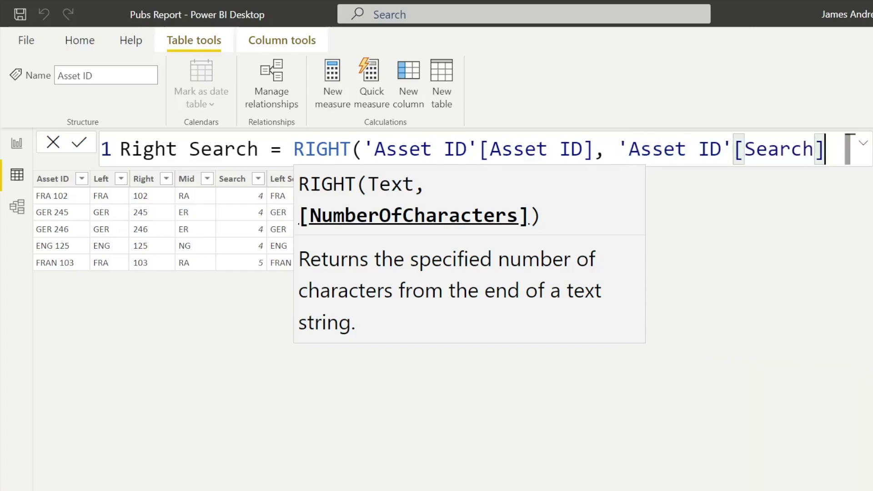
{"action": "type", "text": ")"}
{"action": "left_click", "coordinate": [80, 151]}
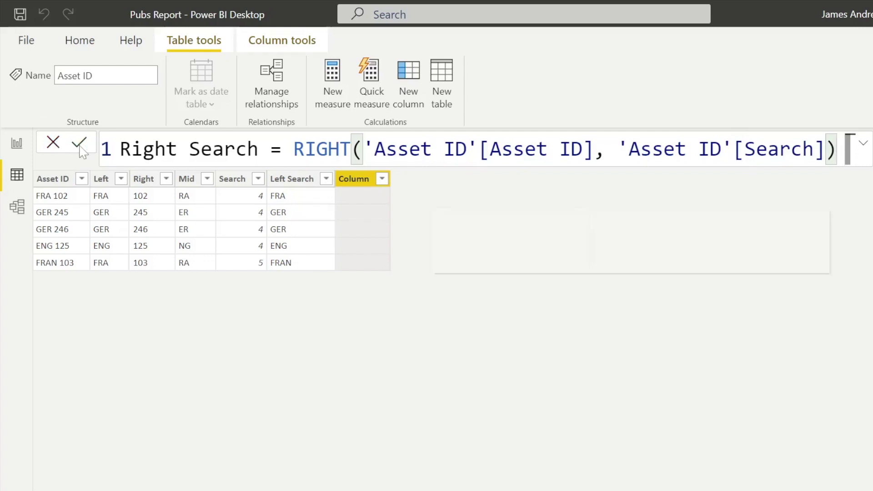
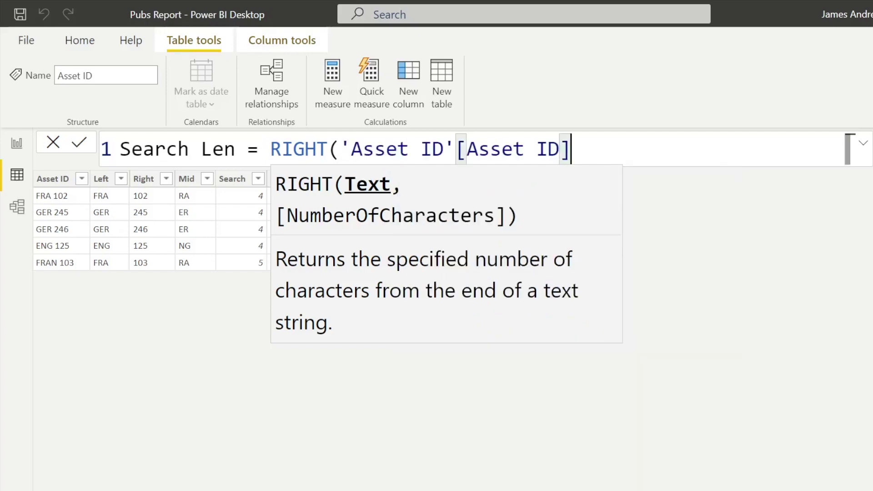
Step: In the Search Len formula, start RIGHT's number-of-characters argument with LEN('Asset ID'[Asset ID]
{"action": "type", "text": ","}
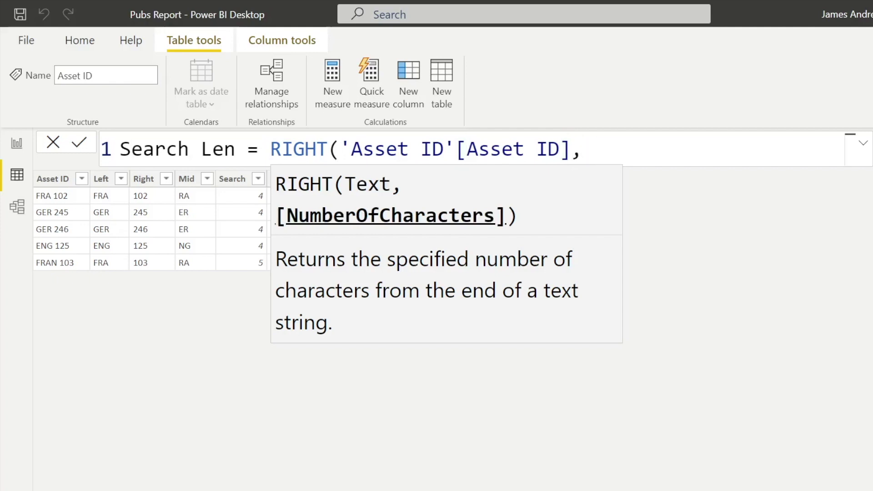
{"action": "key", "text": "ctrl+minus"}
{"action": "key", "text": "ctrl+minus"}
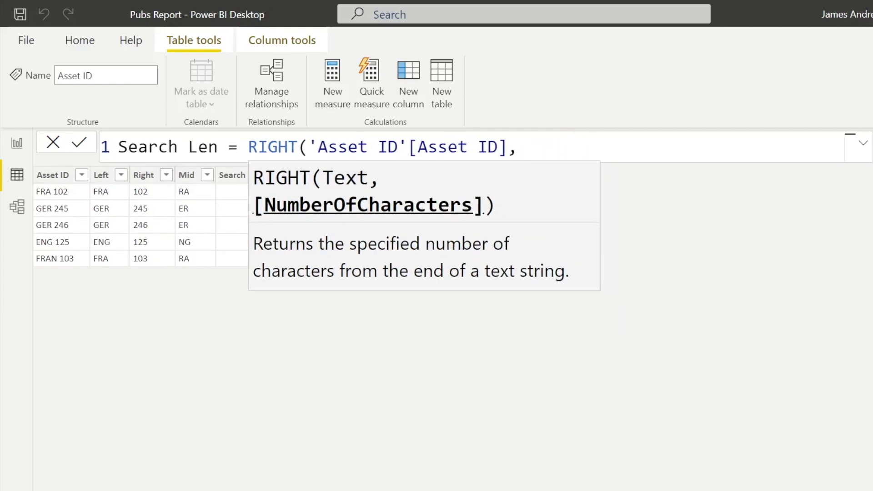
{"action": "type", "text": "LEN("}
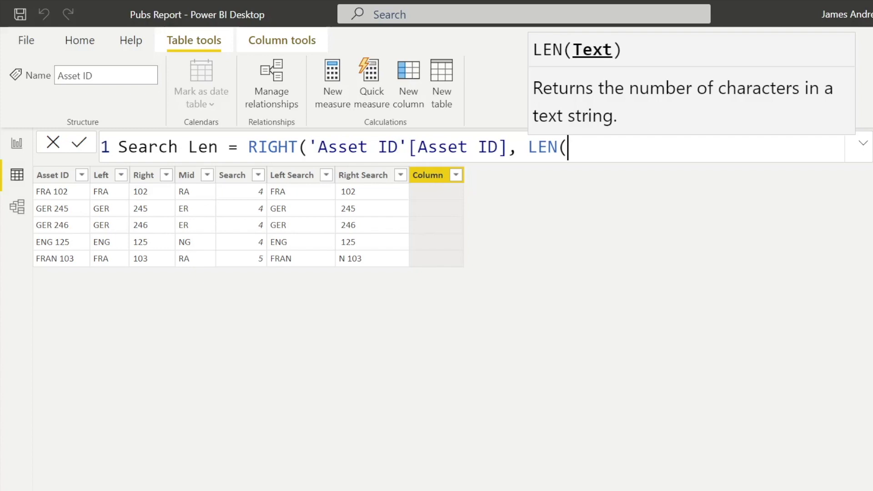
{"action": "type", "text": "Asset"}
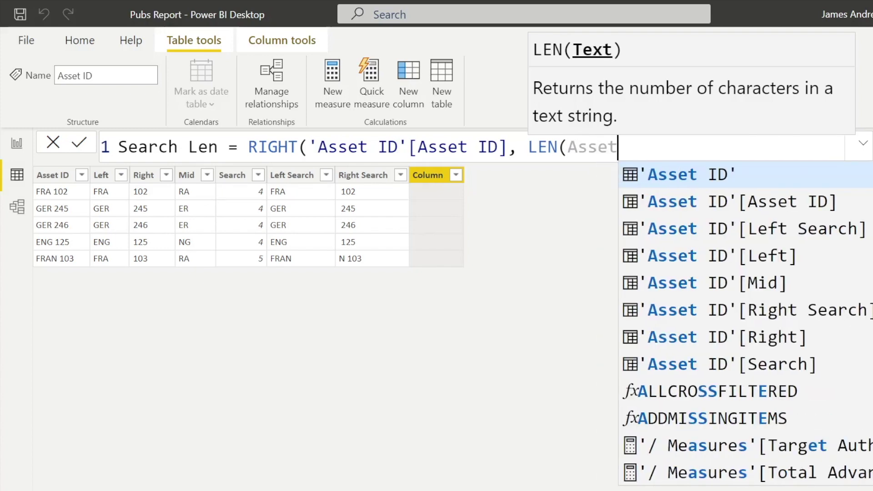
{"action": "key", "text": "Down"}
{"action": "key", "text": "Tab"}
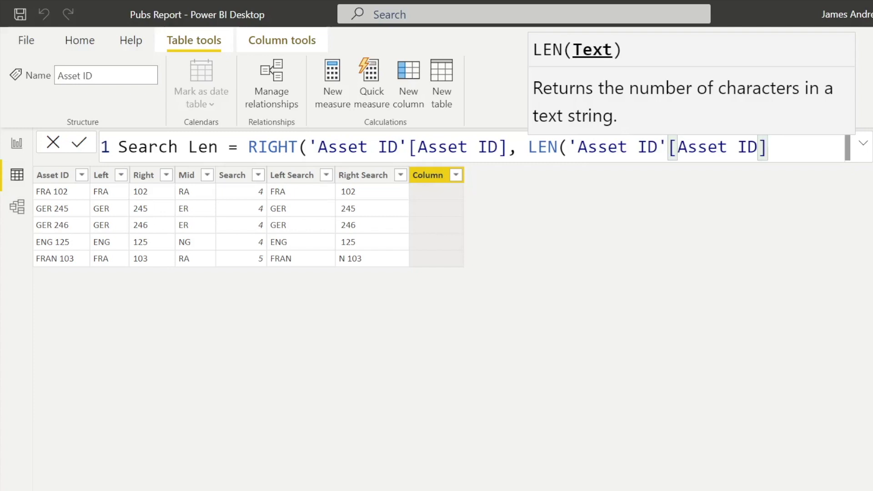
Step: Close LEN, subtract 'Asset ID'[Search] from it inside the RIGHT function, and commit the Search Len column formula
{"action": "type", "text": ") - sea"}
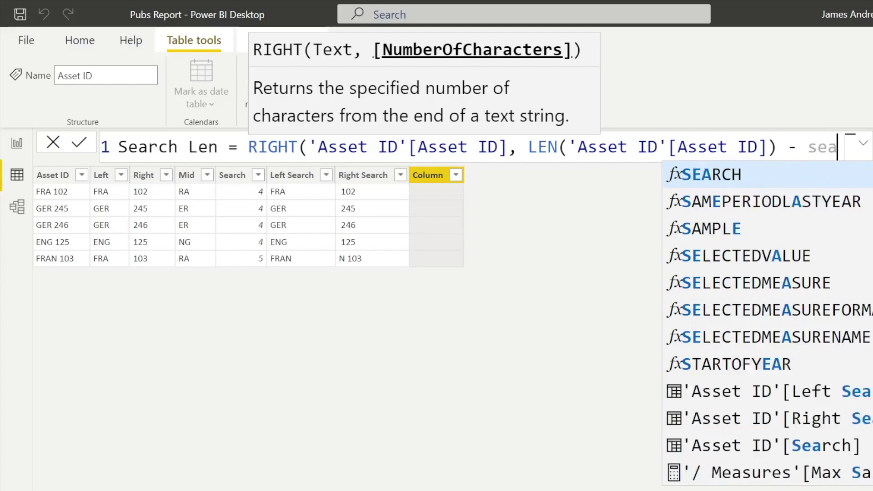
{"action": "type", "text": "rc"}
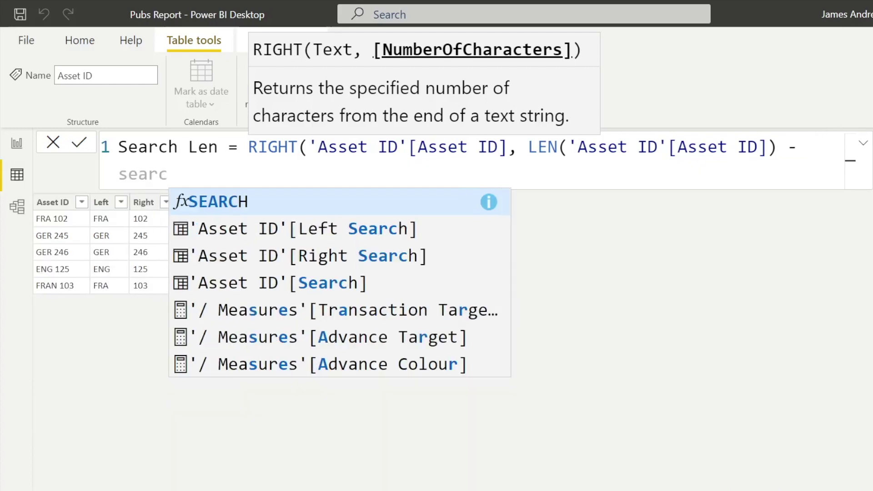
{"action": "key", "text": "Down"}
{"action": "key", "text": "Down"}
{"action": "key", "text": "Down"}
{"action": "key", "text": "Tab"}
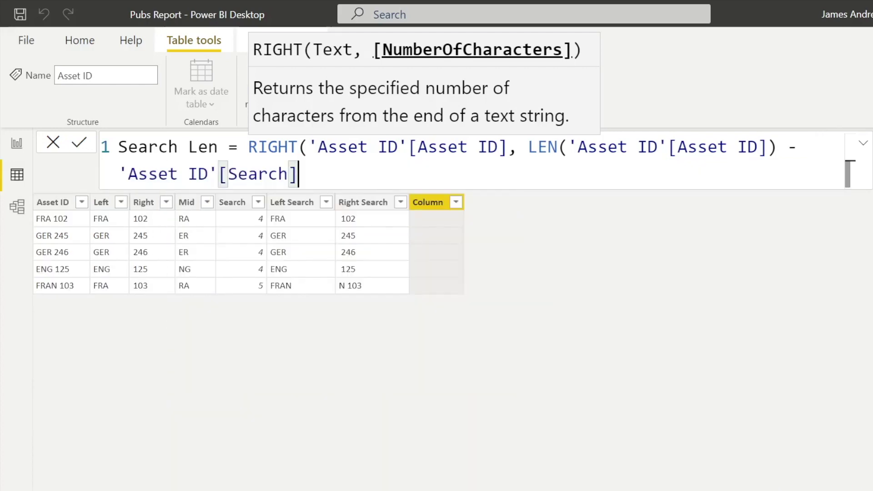
{"action": "type", "text": ")"}
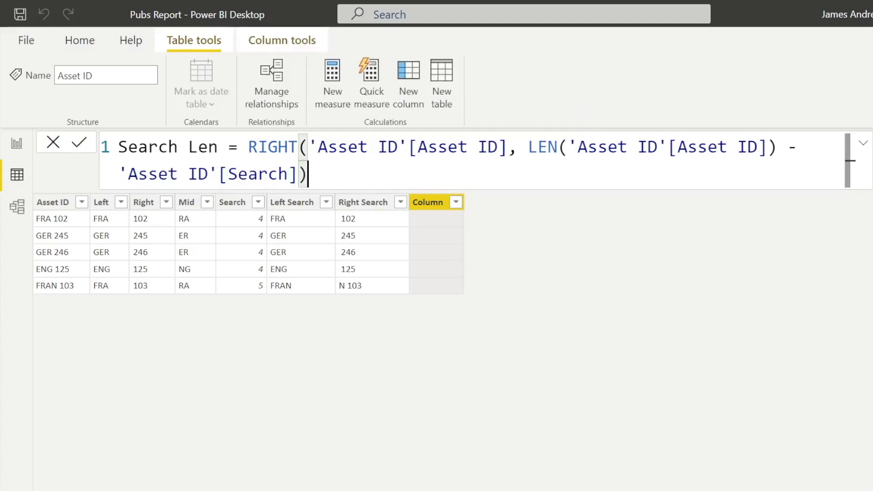
{"action": "left_click", "coordinate": [79, 145]}
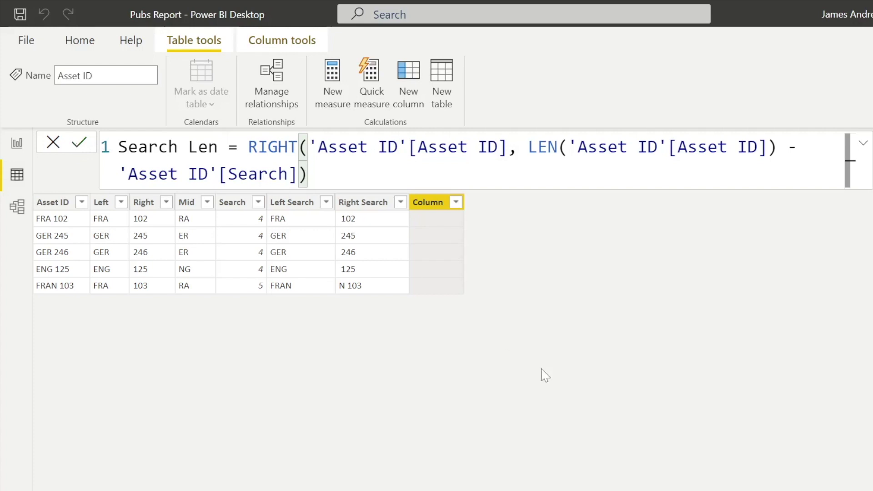